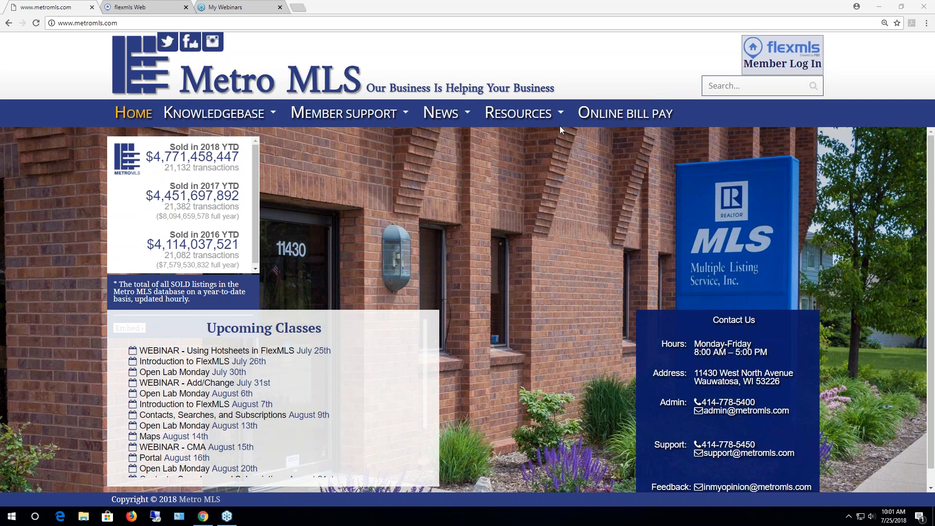
Switch to the flexmls Web site and open the Hot Sheet page under My Market.
click(151, 7)
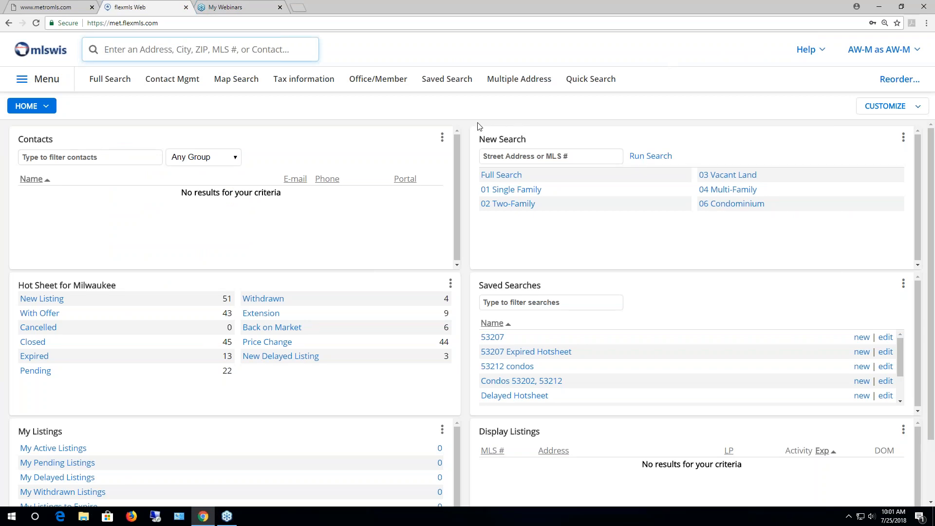
click(47, 85)
scroll(88, 177, down, 1)
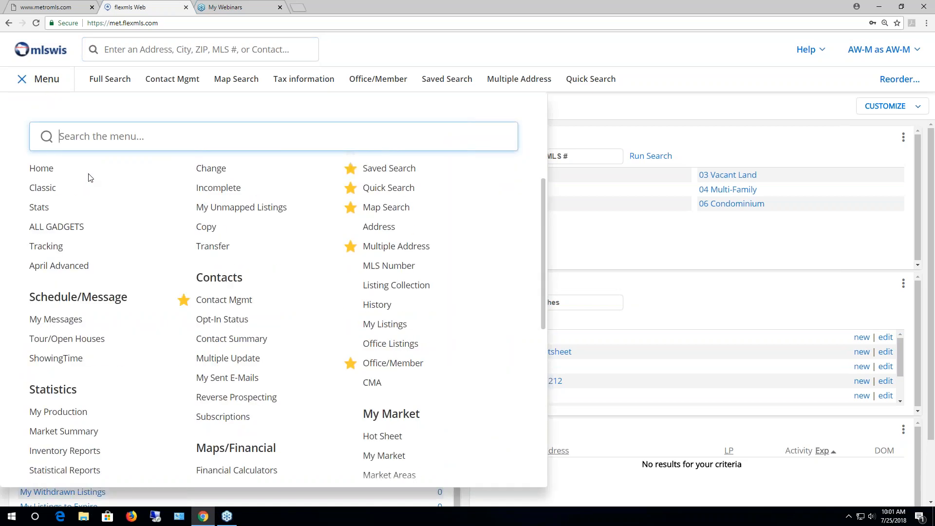
scroll(88, 178, down, 1)
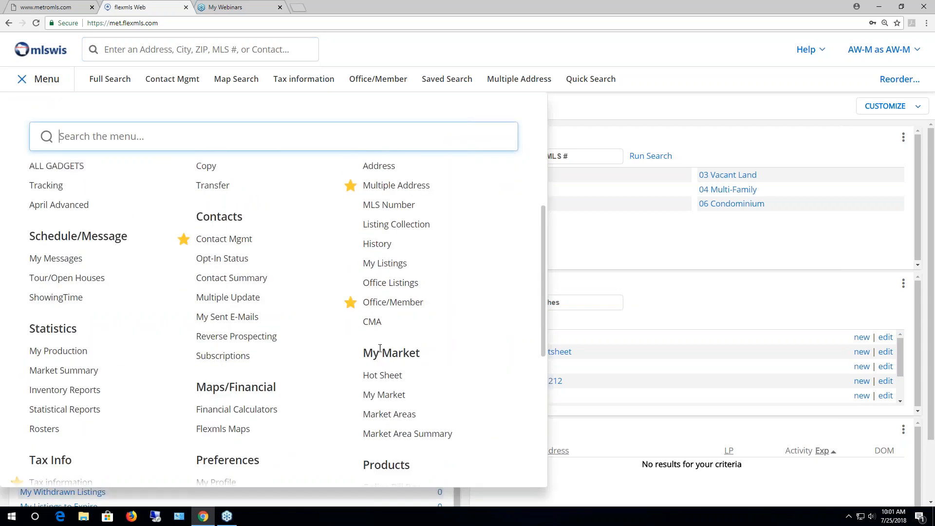
click(371, 377)
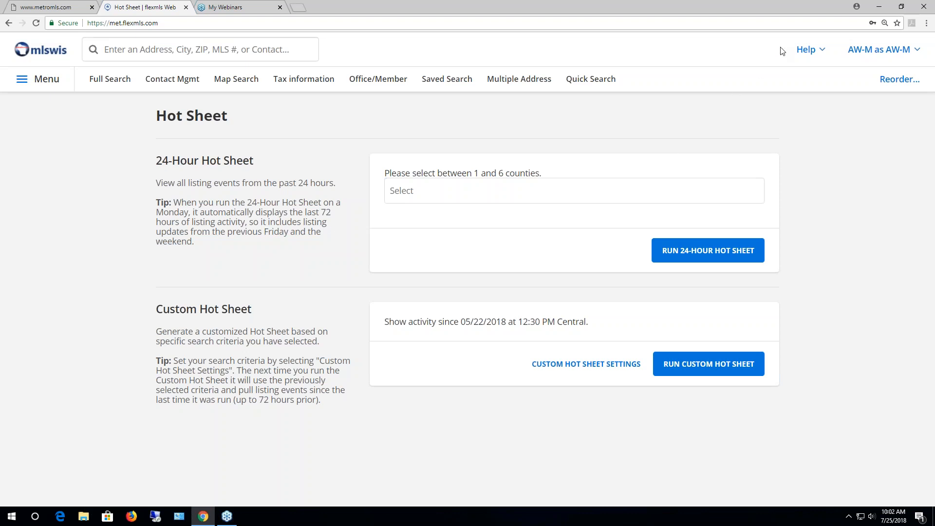
click(787, 46)
Choose Milwaukee and Waukesha as the counties and run the 24-Hour Hot Sheet.
click(475, 191)
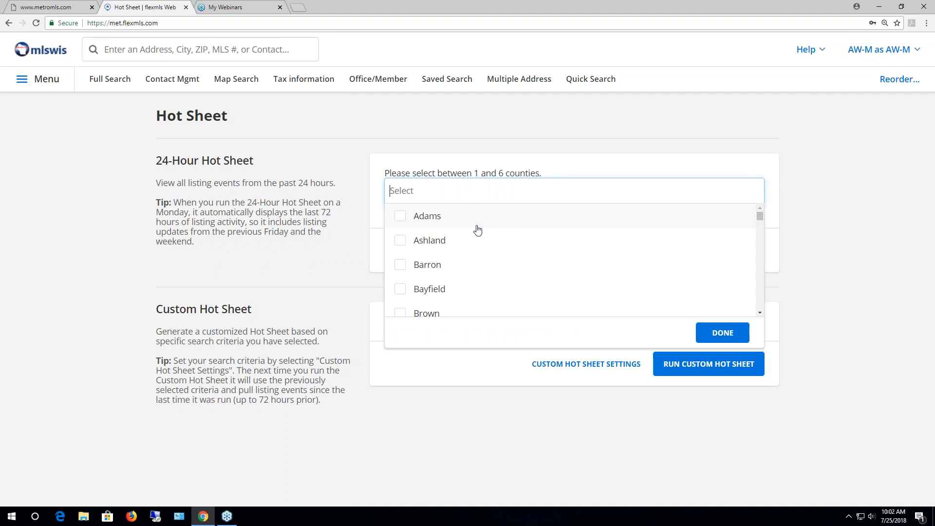
scroll(477, 230, down, 5)
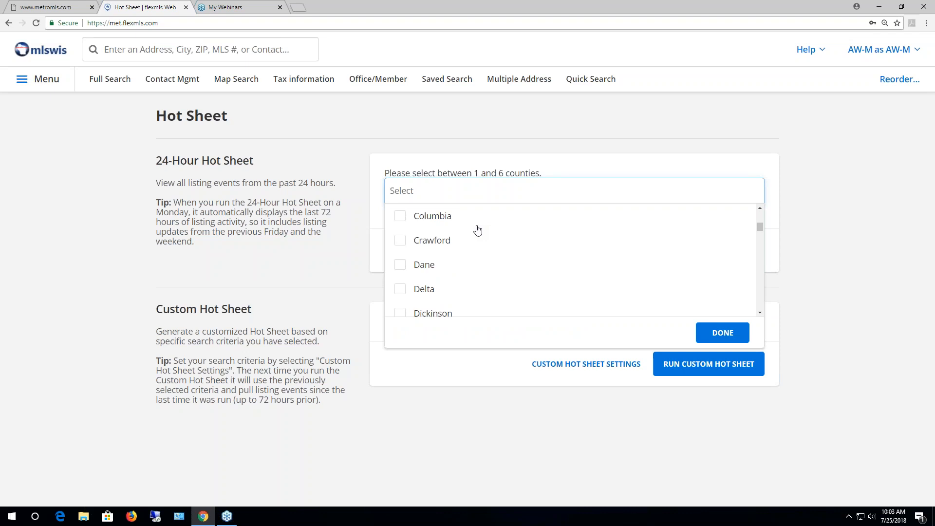
text(mil)
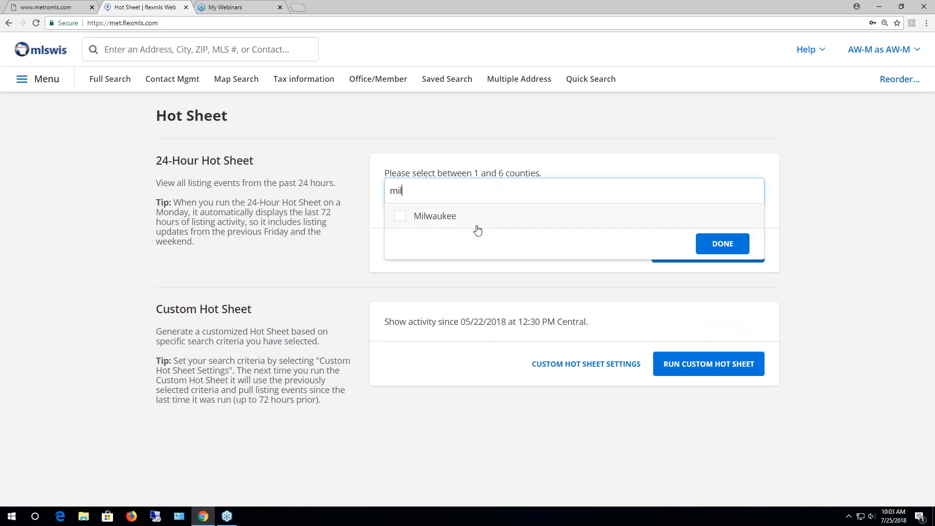
click(400, 217)
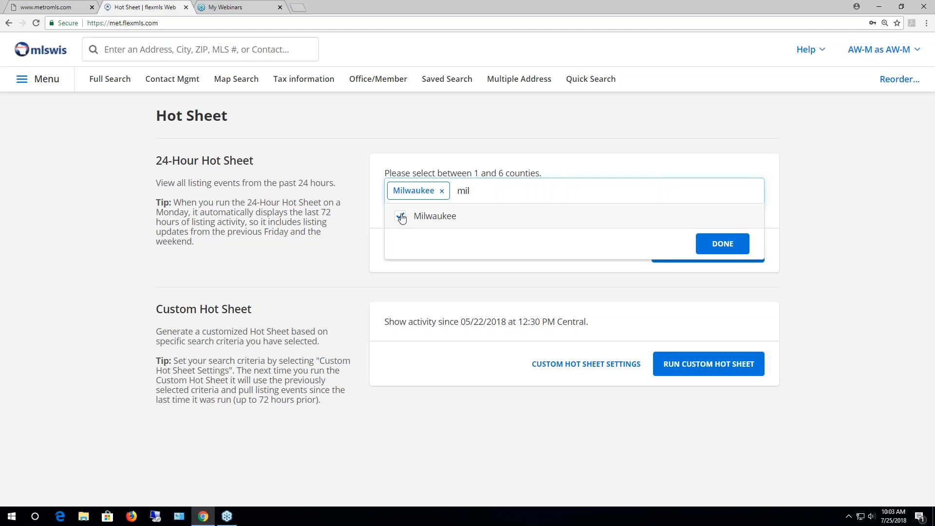
click(482, 191)
text(wau)
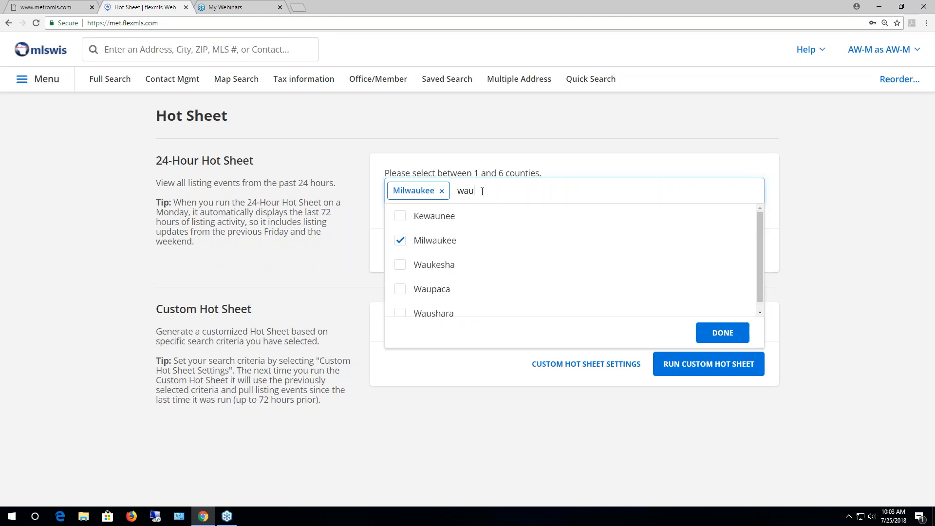
click(402, 267)
click(587, 193)
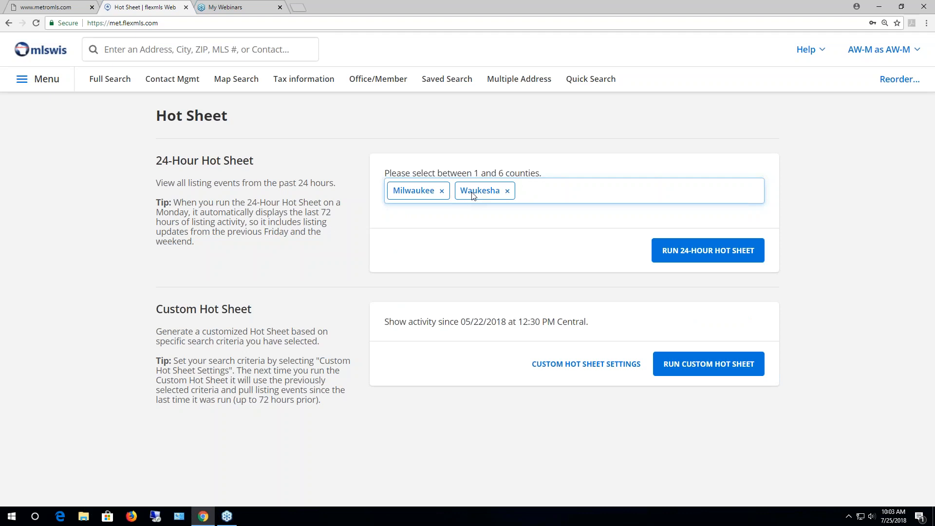
click(686, 252)
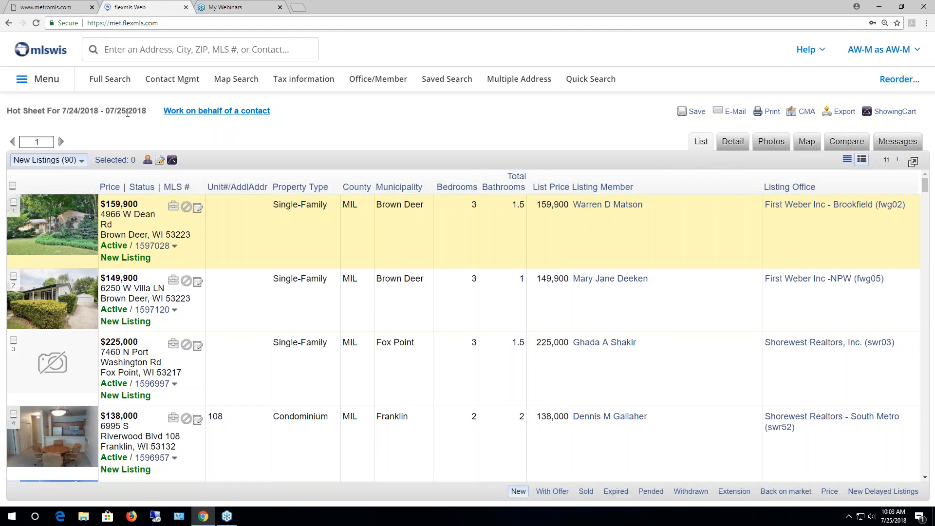
Look through the new listings on the hot sheet, examining their statuses, listing members and listing offices.
mouse_move(73, 160)
scroll(222, 244, down, 3)
scroll(222, 243, down, 2)
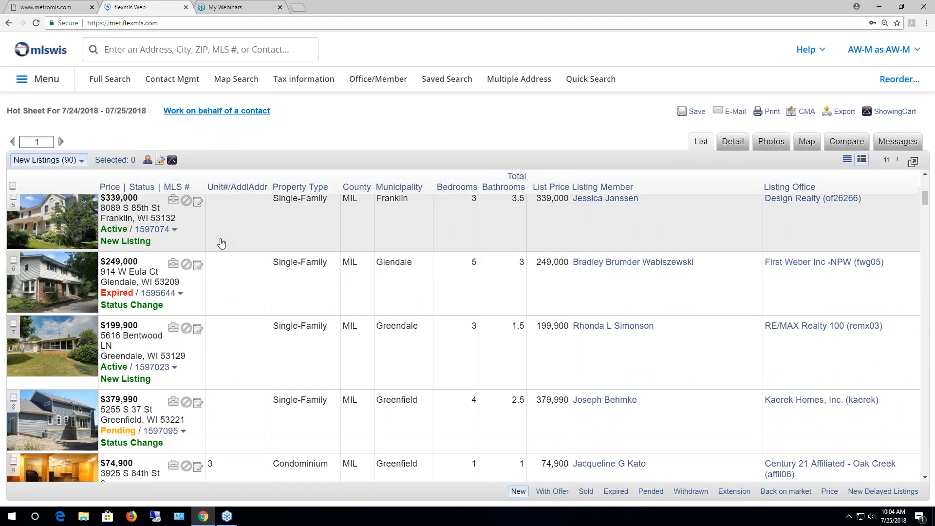
scroll(215, 237, down, 4)
scroll(216, 236, down, 2)
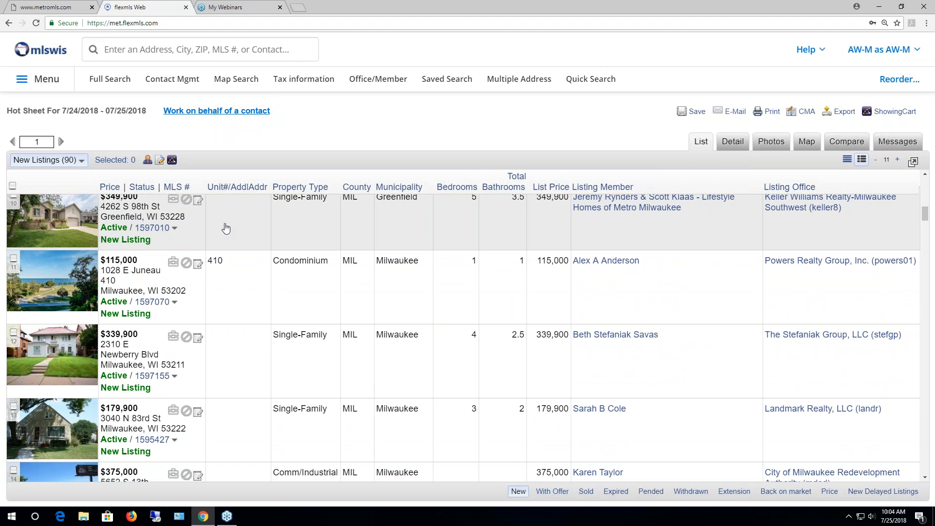
scroll(226, 227, down, 4)
scroll(226, 228, up, 5)
scroll(226, 228, up, 10)
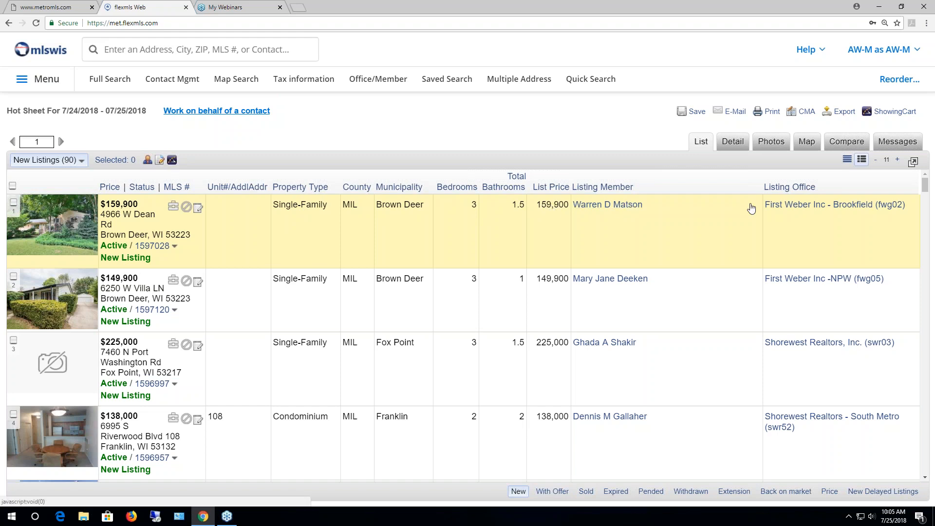
scroll(658, 257, down, 4)
scroll(658, 257, down, 8)
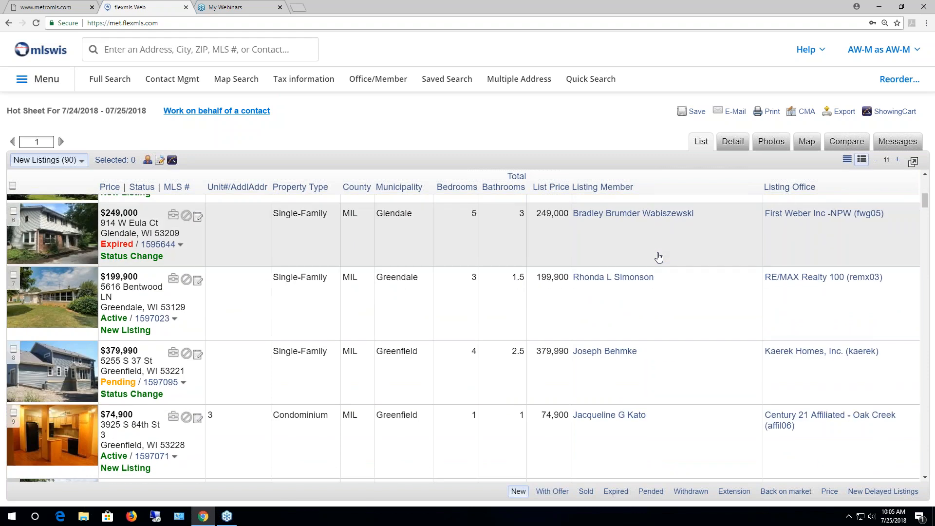
scroll(659, 257, down, 3)
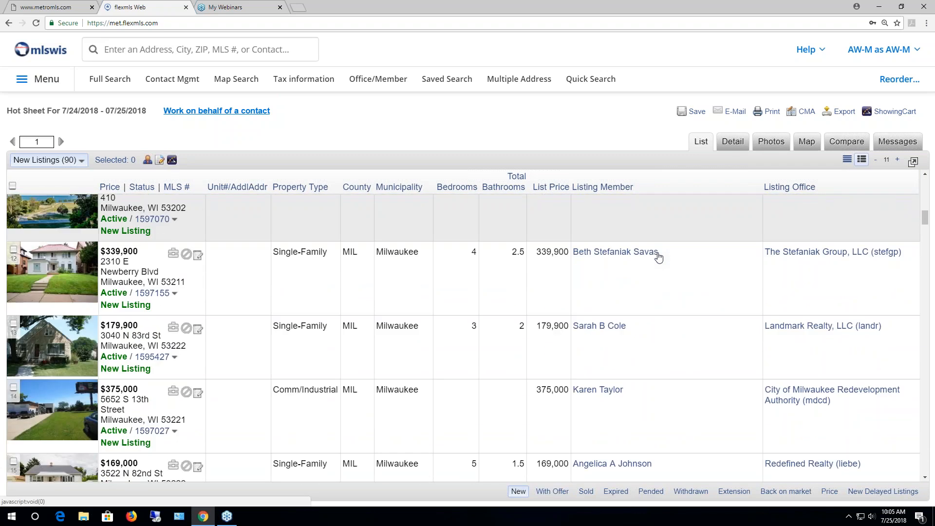
scroll(658, 257, up, 7)
scroll(658, 257, down, 2)
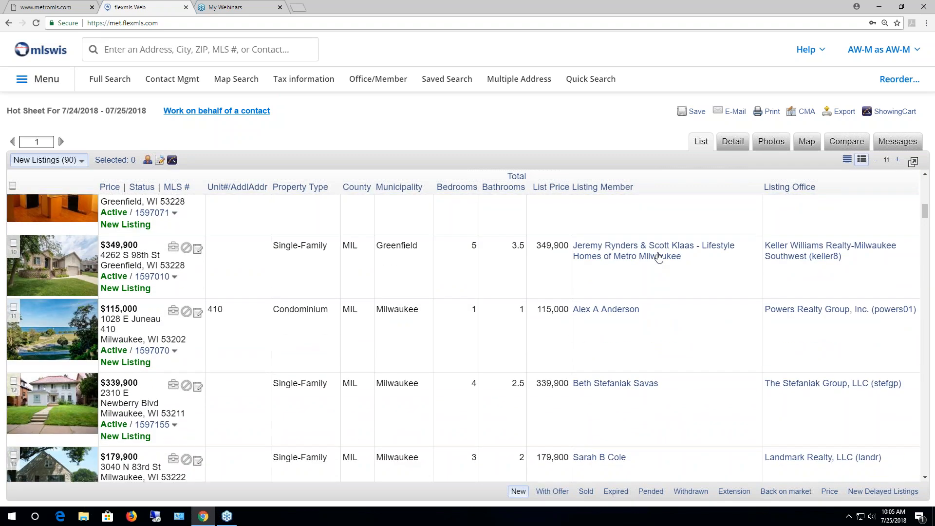
scroll(658, 257, up, 3)
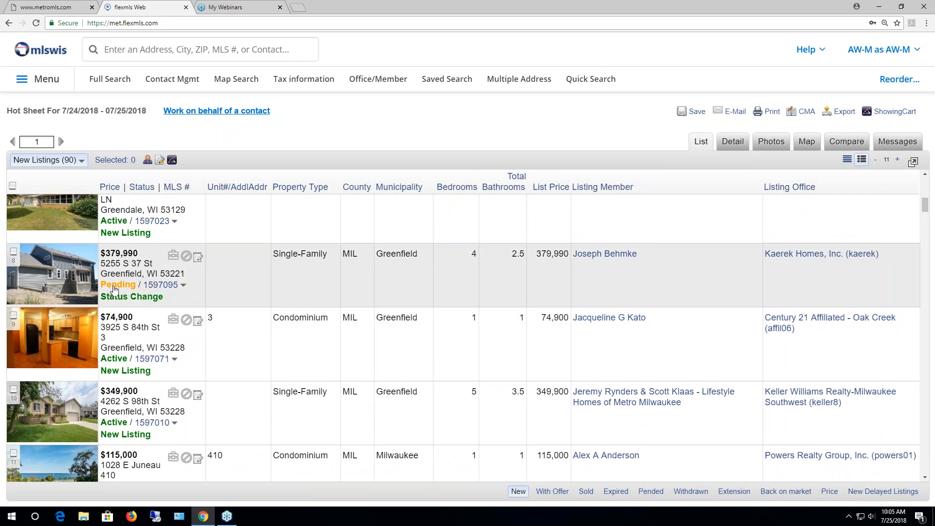
Open the listing history of the pending $379,990 Greenfield property and expand its record of changes.
click(43, 161)
click(223, 292)
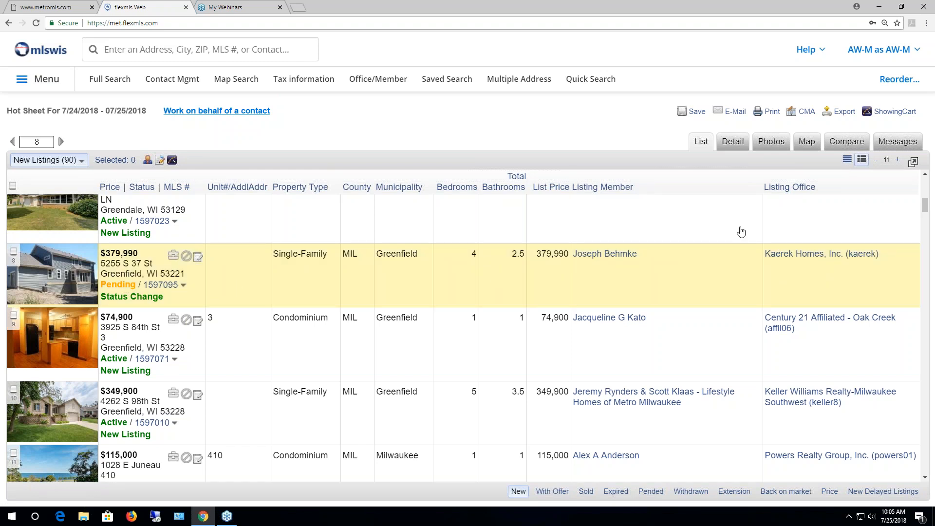
click(732, 143)
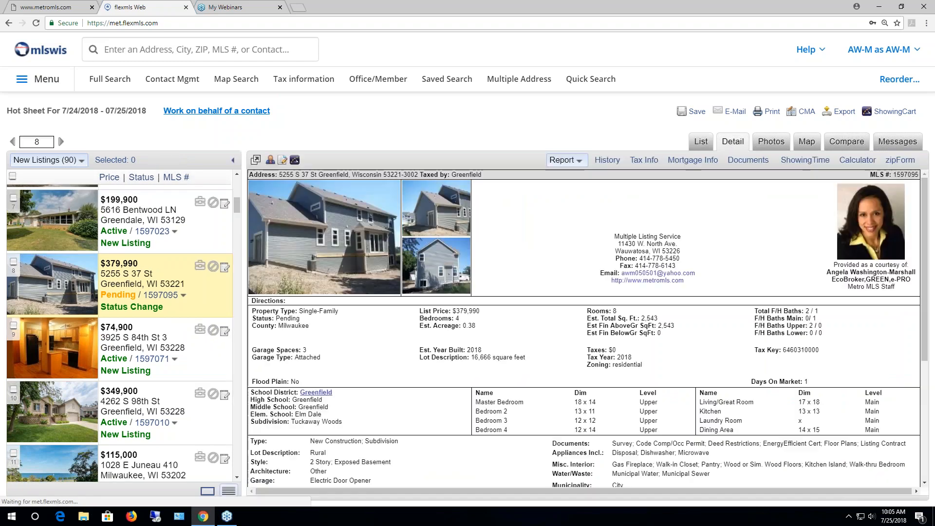
click(599, 160)
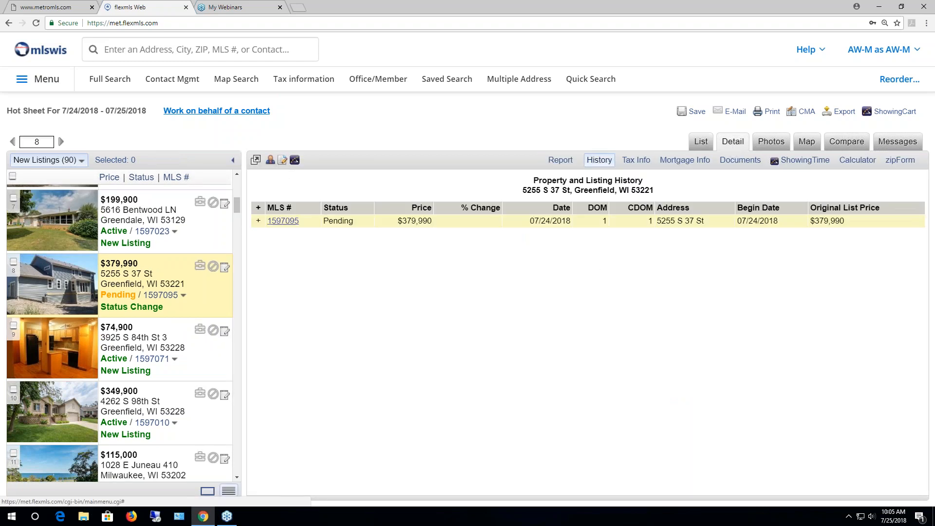
click(258, 222)
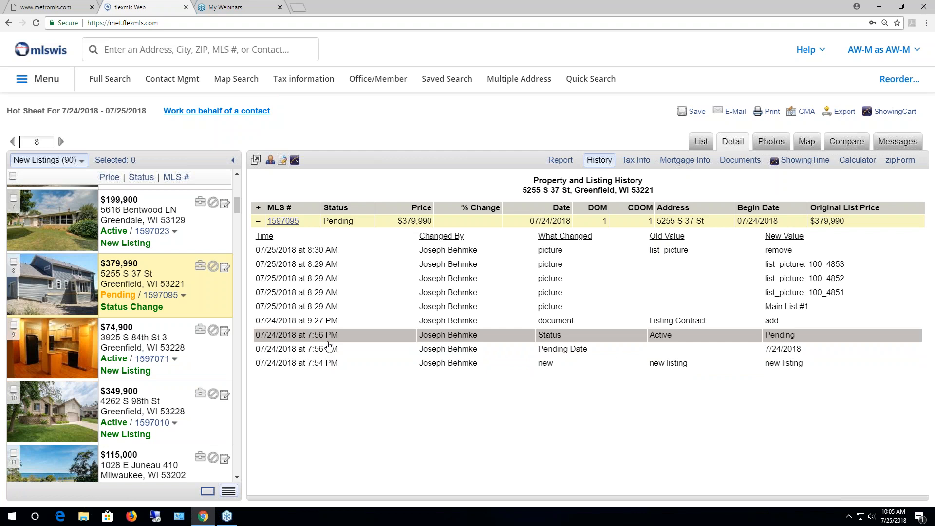
Return to the list view, switch the hot sheet to New Delayed Listings and look through them.
click(700, 141)
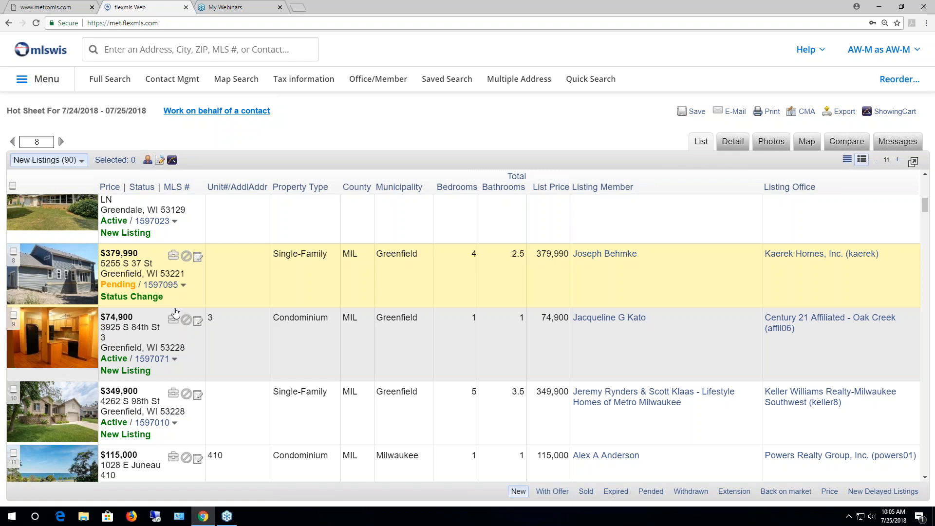
scroll(175, 311, down, 8)
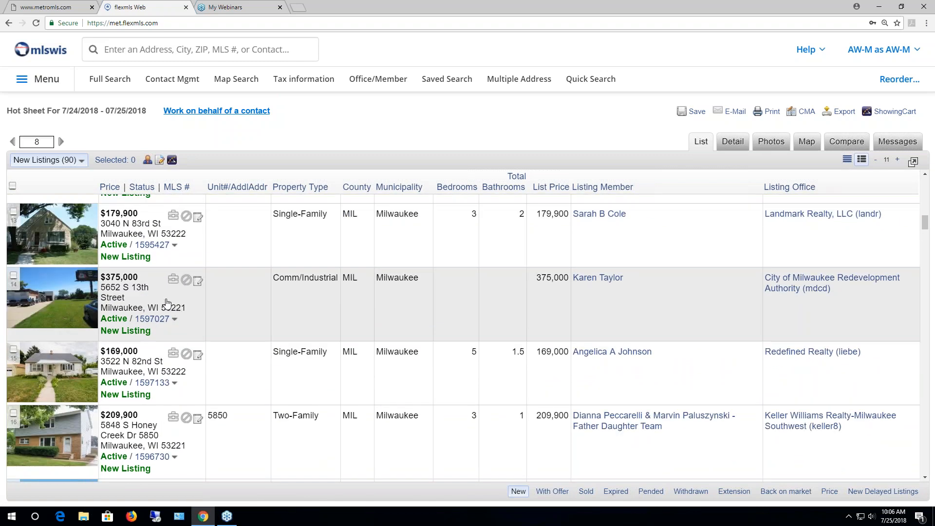
click(81, 161)
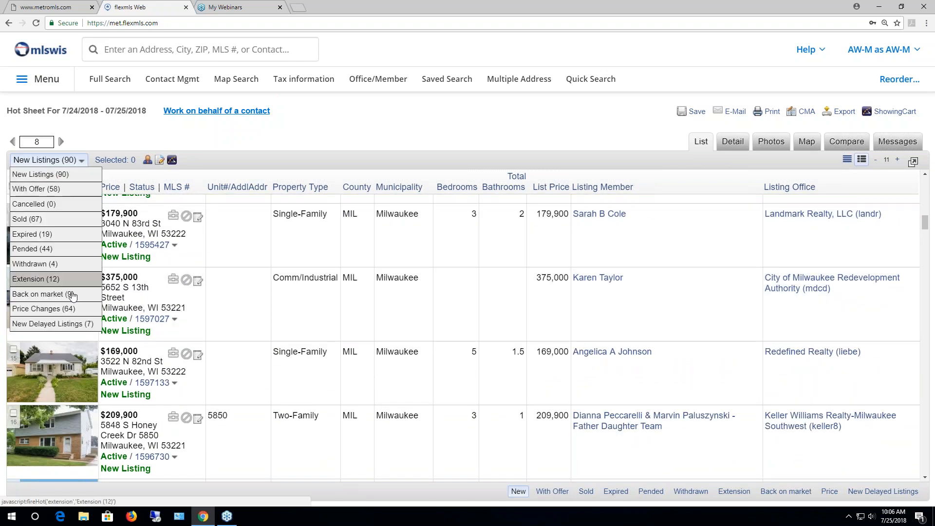
click(76, 324)
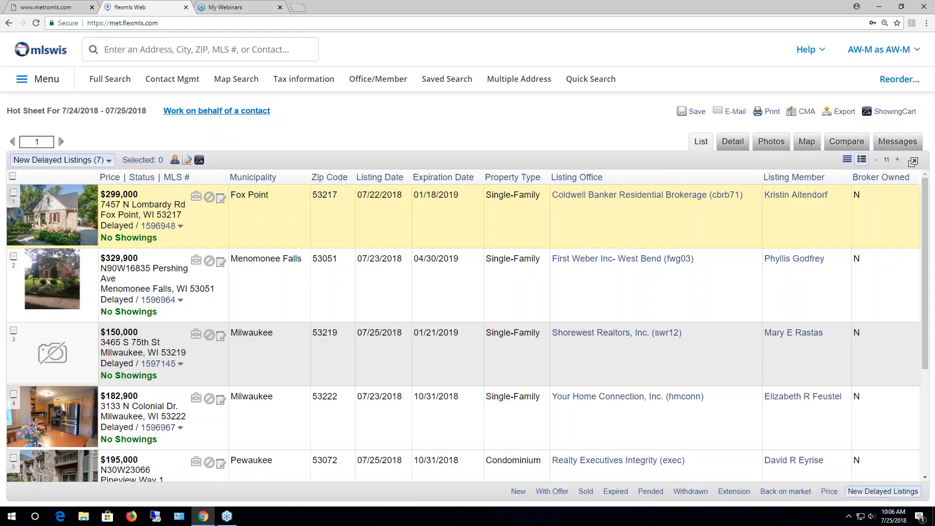
click(78, 160)
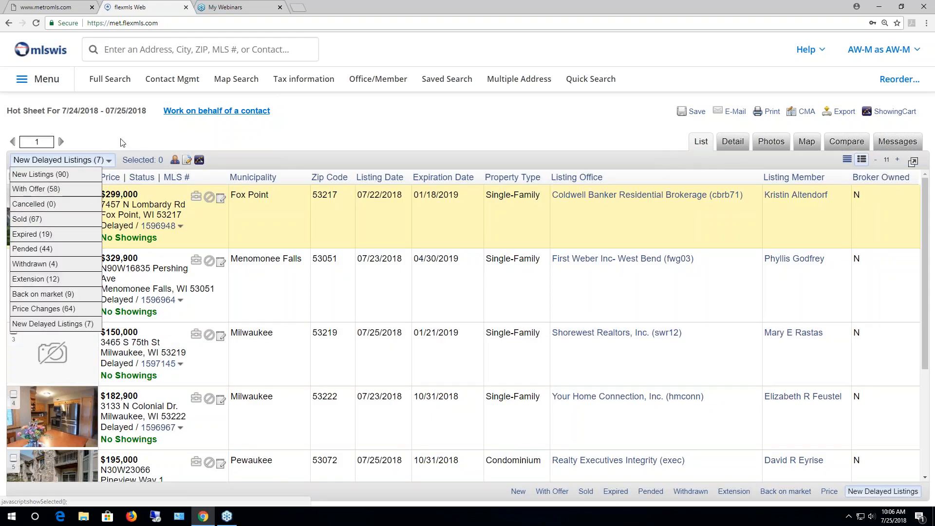
scroll(214, 360, down, 4)
scroll(212, 359, up, 4)
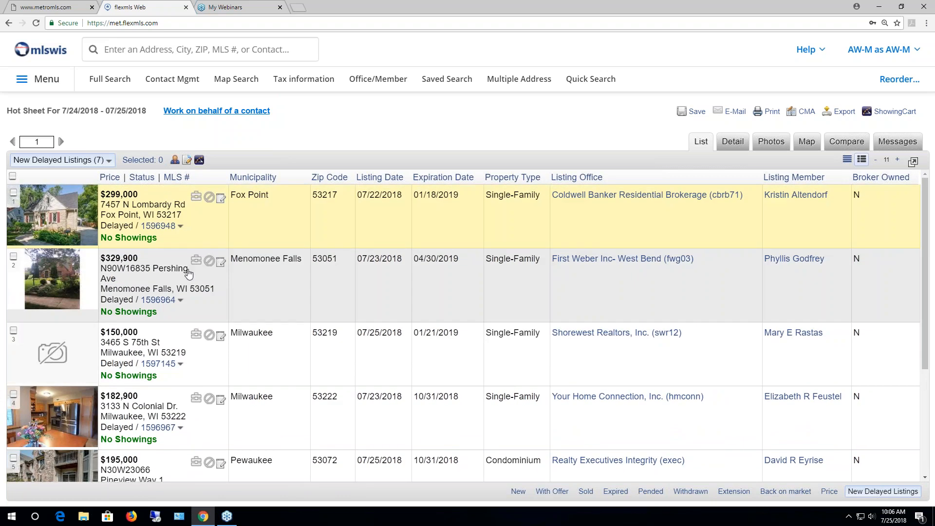
Select all the new delayed listings plus the first two new listings, and display only the selected listings.
click(13, 176)
click(110, 161)
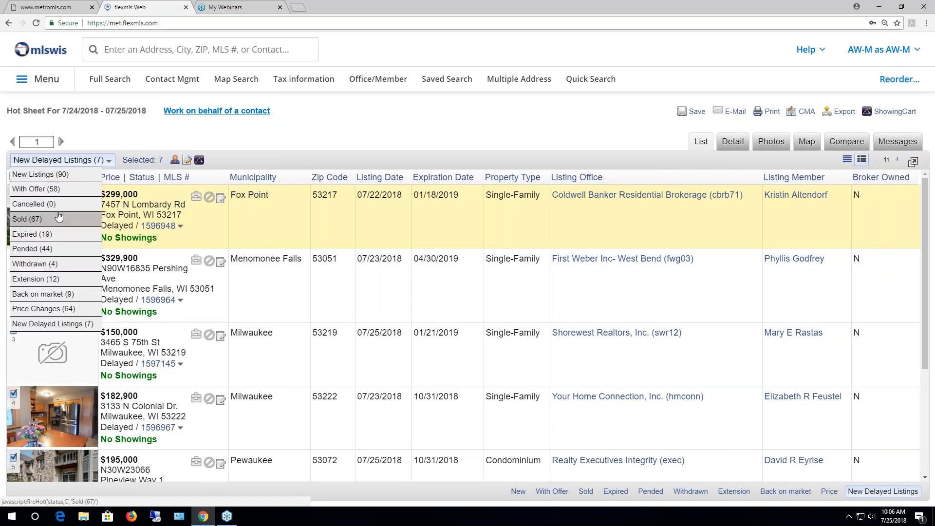
click(60, 188)
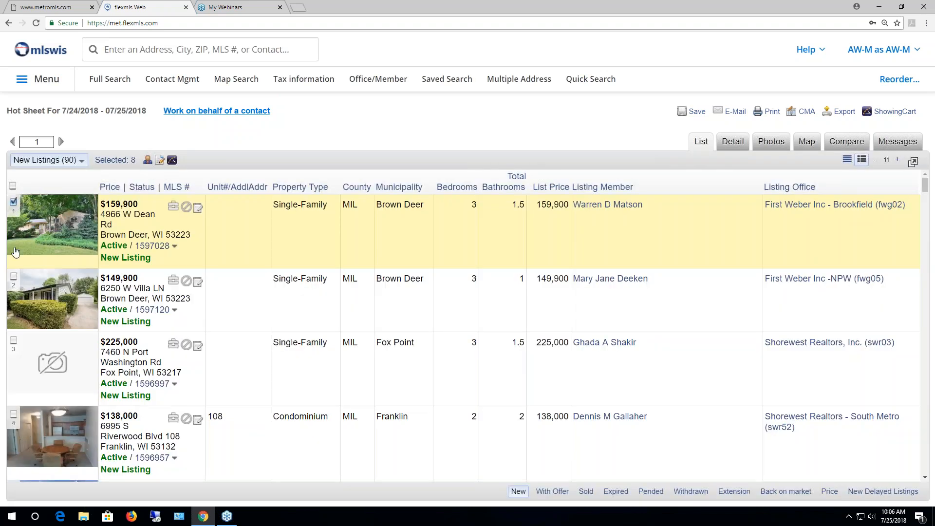
click(14, 277)
click(116, 159)
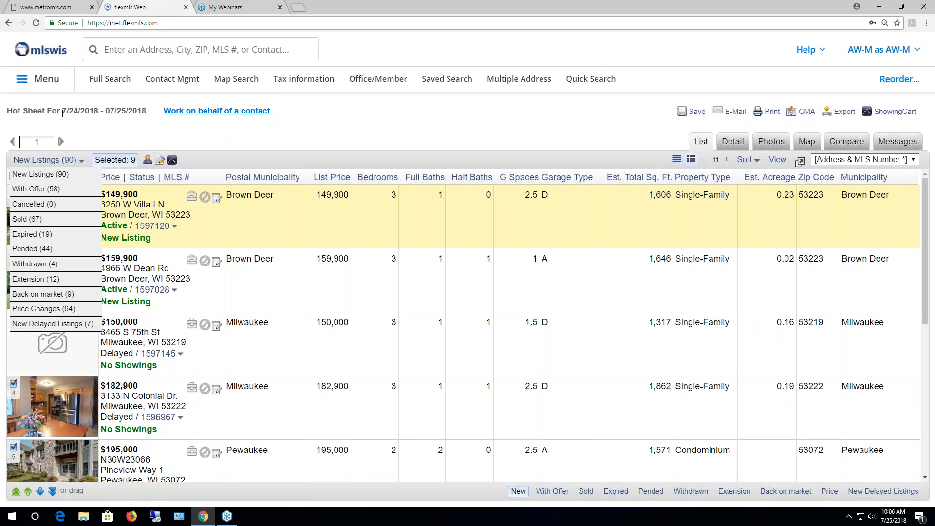
click(928, 49)
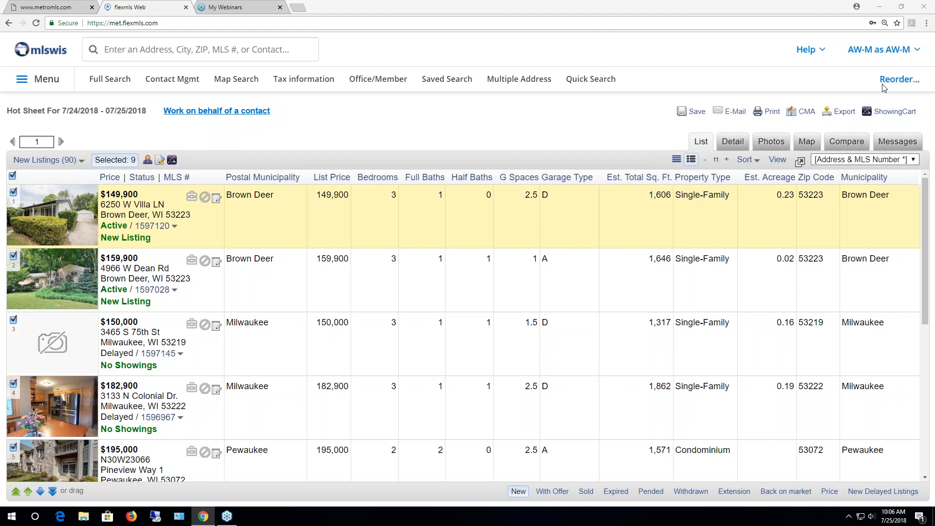
Return to the Hot Sheet page and open the Custom Hot Sheet settings.
click(80, 160)
click(48, 84)
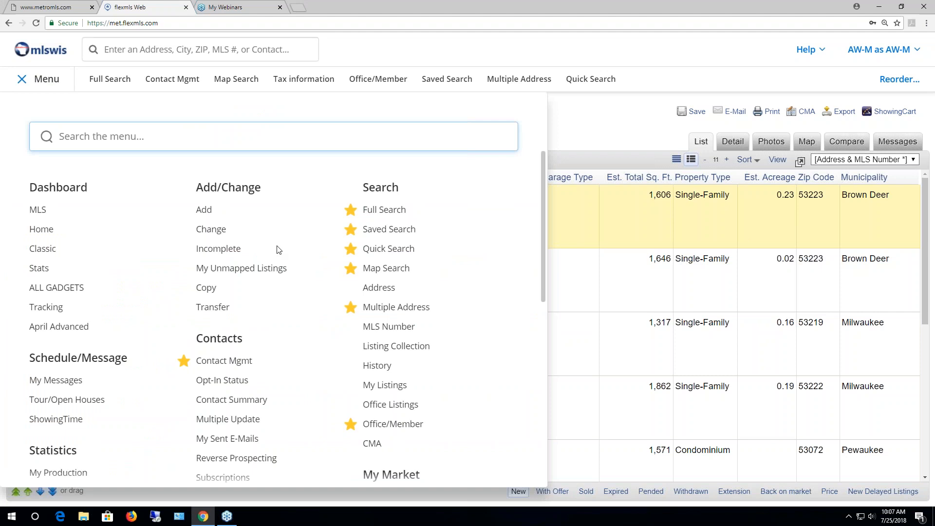
scroll(309, 355, down, 4)
click(383, 315)
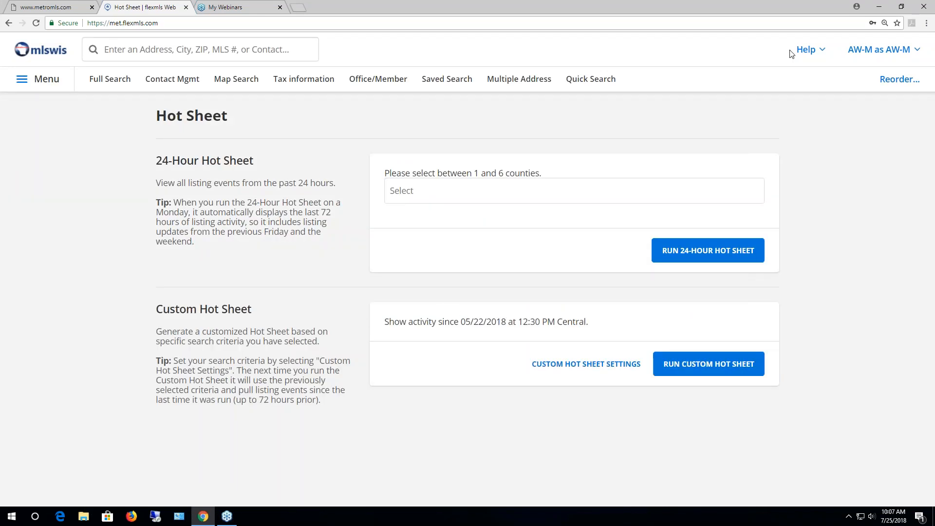
click(333, 339)
click(571, 369)
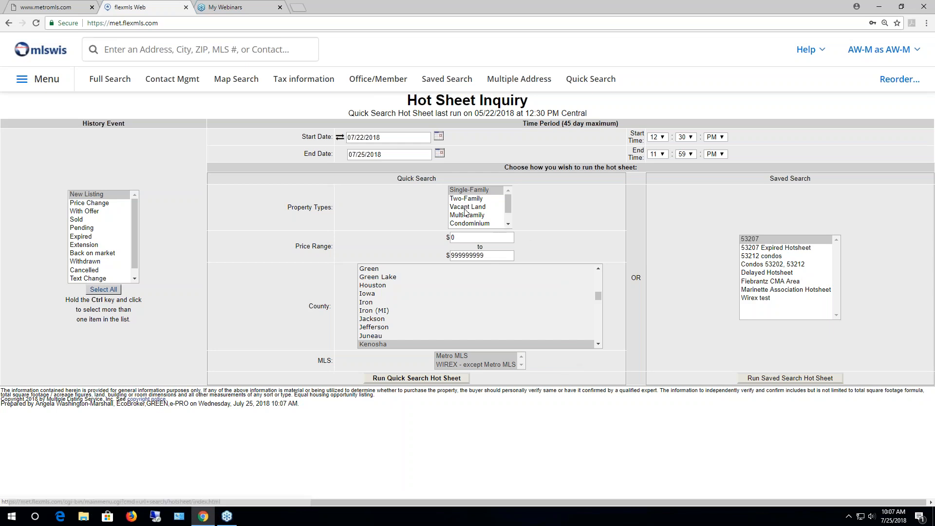
Set the hot sheet's start date to 07/01/2018 and its start time to 12:00 AM.
drag(440, 178, 399, 178)
drag(813, 178, 770, 180)
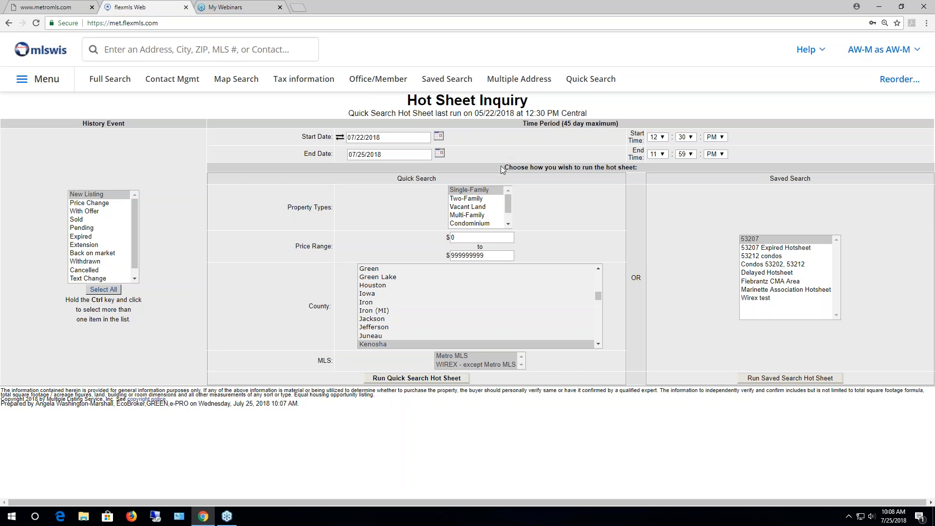
click(439, 137)
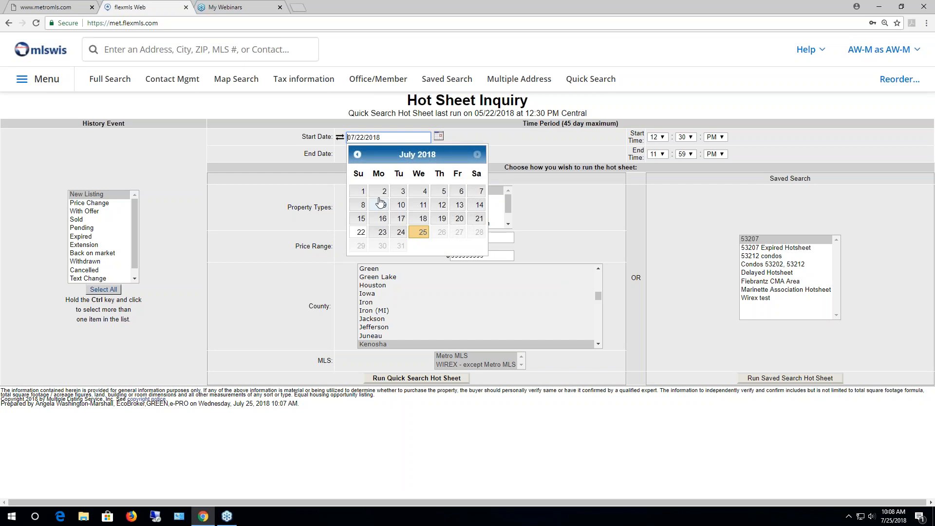
click(361, 191)
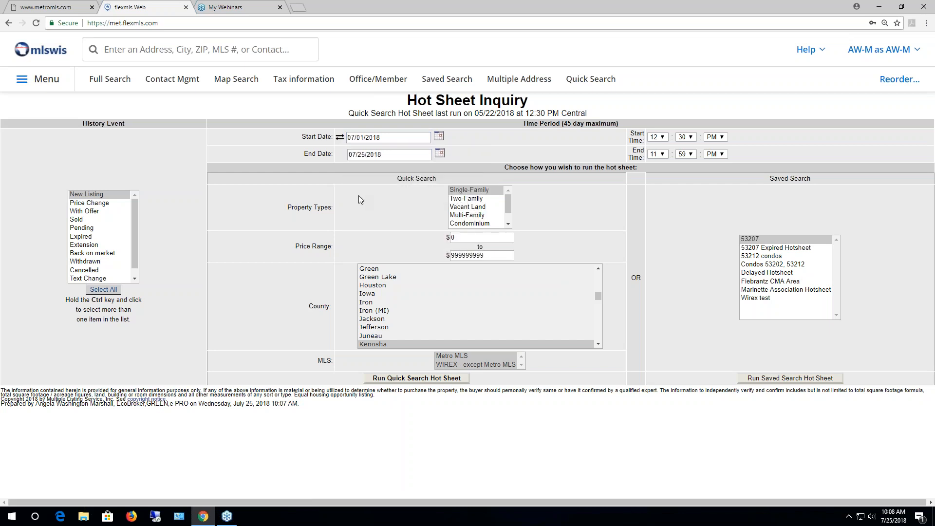
click(690, 139)
drag(694, 191, 692, 152)
click(686, 147)
click(722, 139)
click(720, 146)
Run a quick search hot sheet for the New Listing event with property type Vacant Land and county Ozaukee.
click(100, 195)
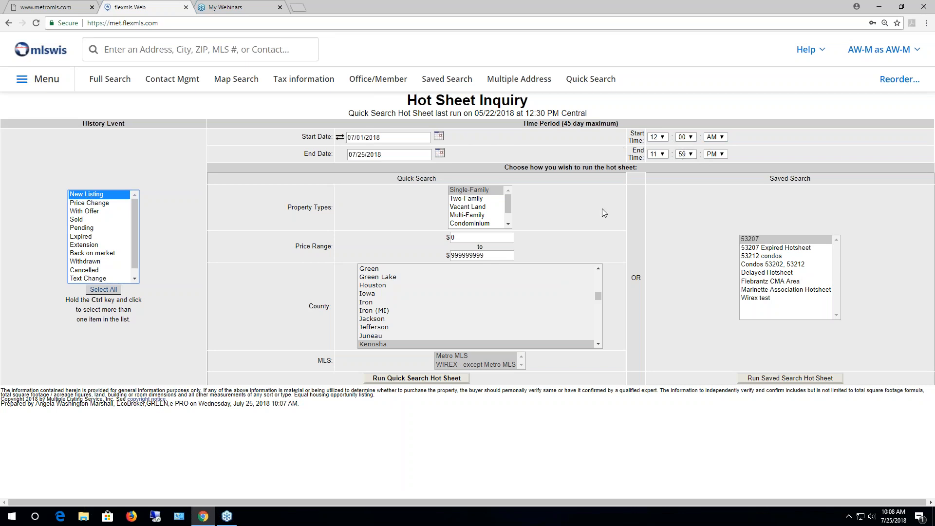
click(476, 208)
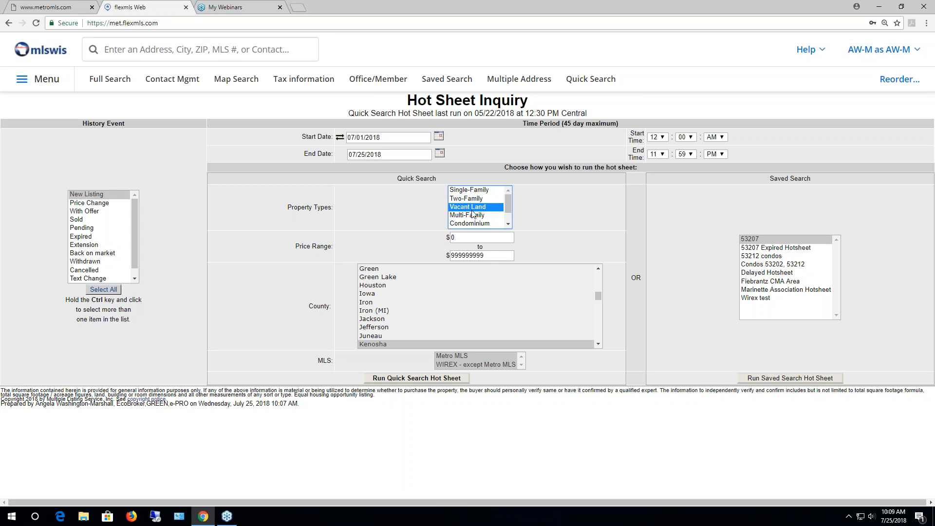
click(598, 343)
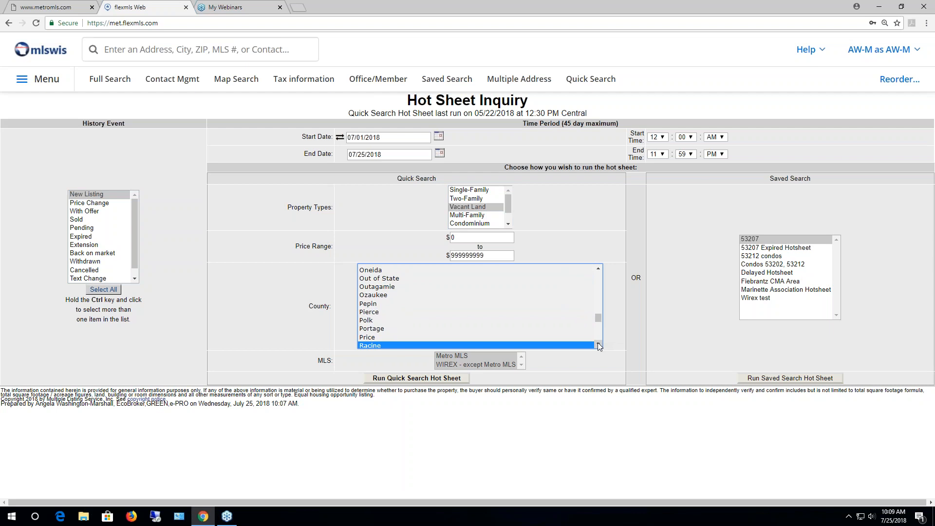
click(386, 296)
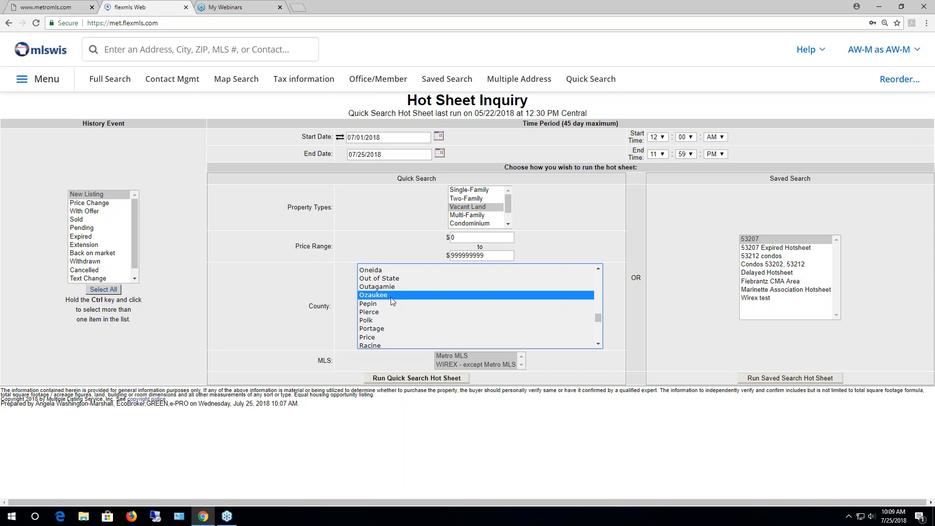
click(408, 380)
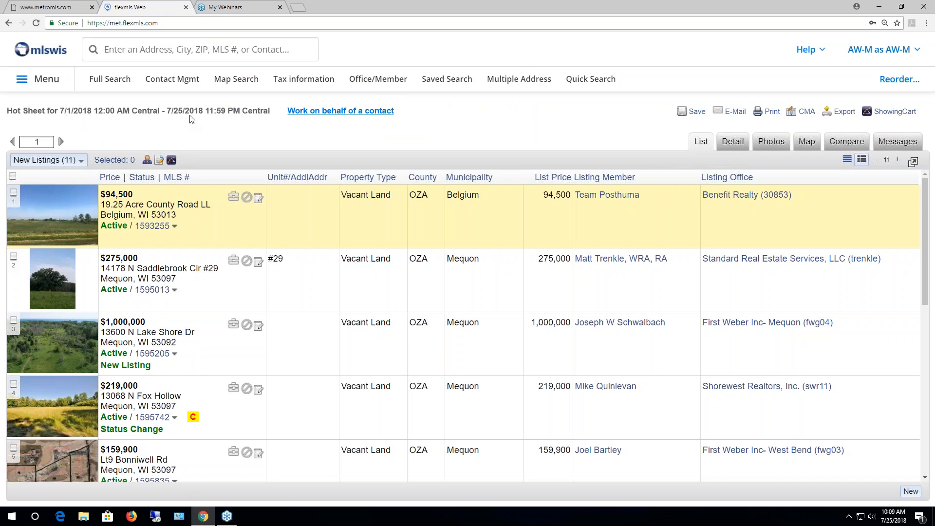
Check the available event categories of the vacant land hot sheet and look through its listings.
click(86, 161)
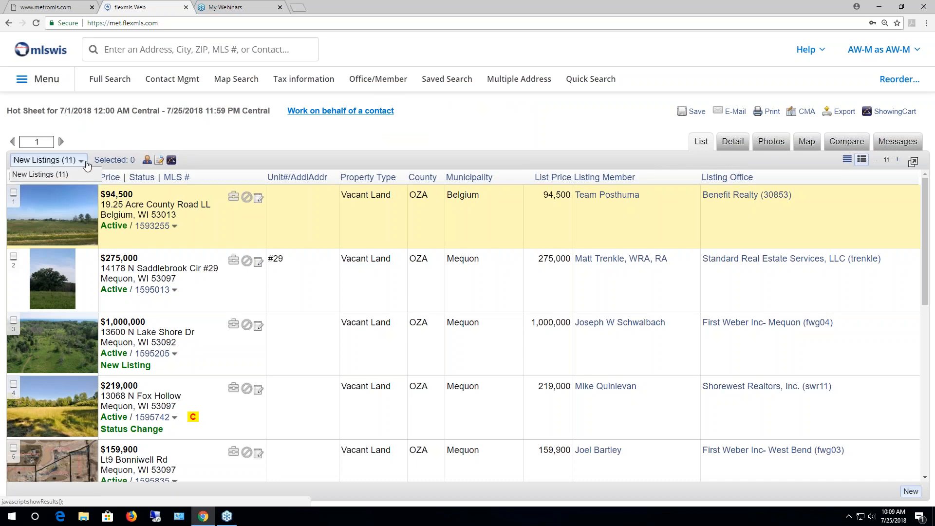
scroll(438, 363, down, 7)
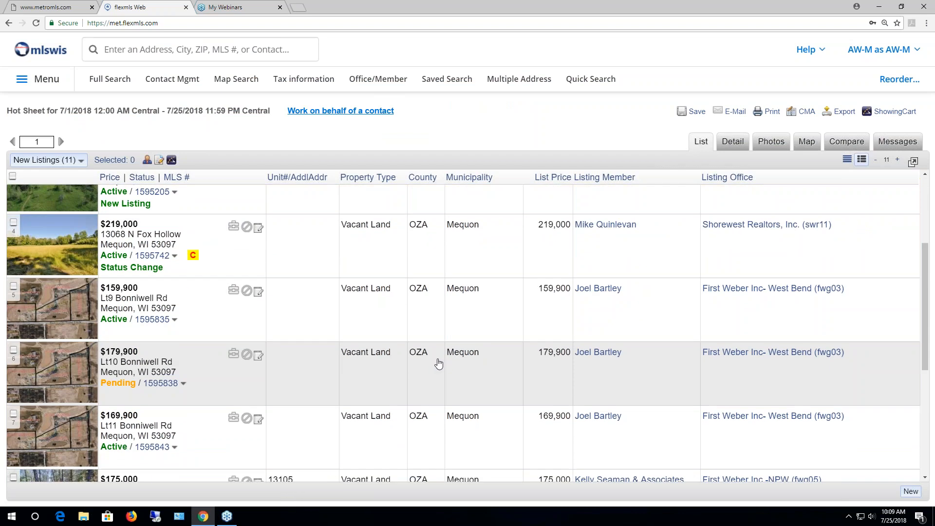
scroll(438, 363, down, 2)
scroll(435, 361, up, 8)
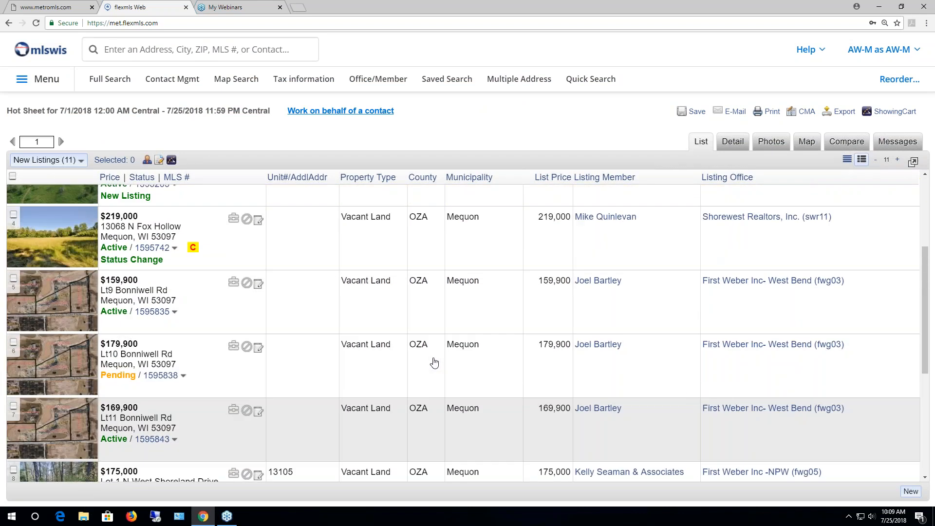
scroll(434, 362, up, 2)
scroll(434, 362, down, 3)
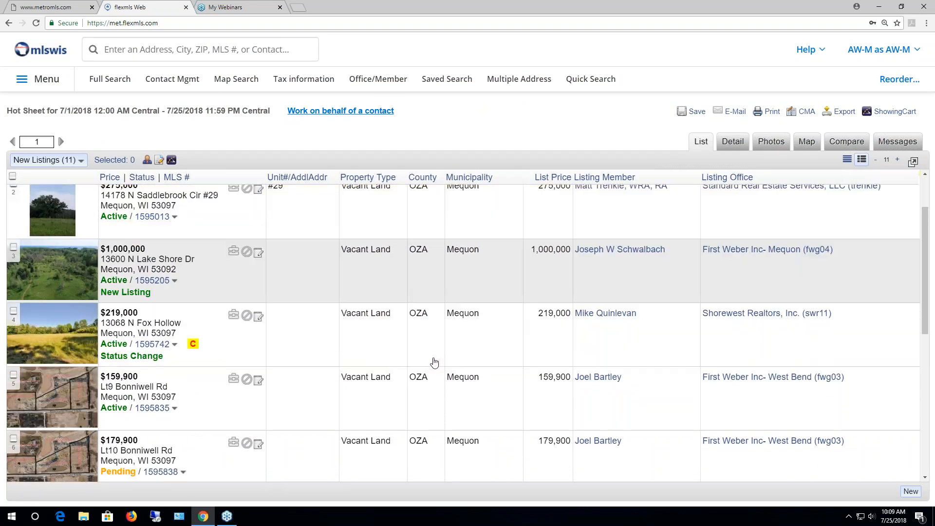
scroll(404, 374, down, 3)
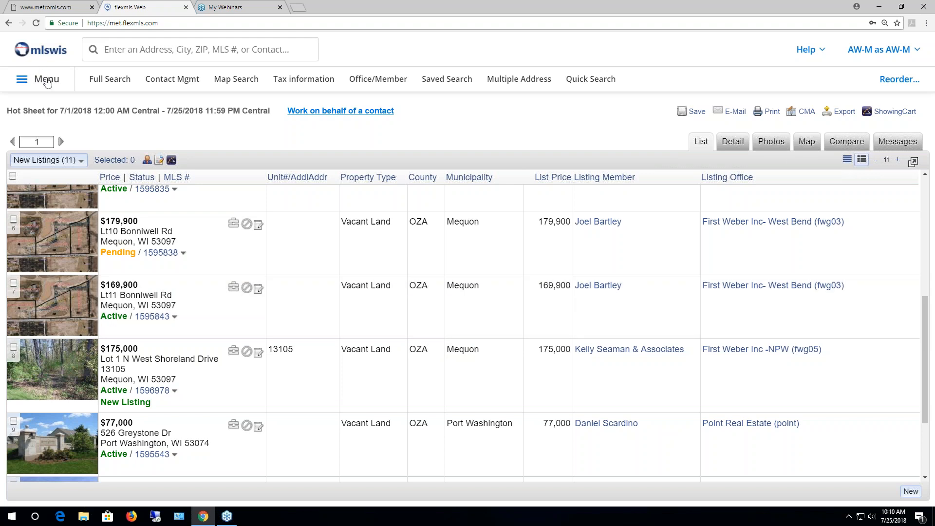
Reopen the Custom Hot Sheet settings and review the history events, time period limit, and Quick Search and Saved Search sections.
click(47, 80)
scroll(426, 361, down, 3)
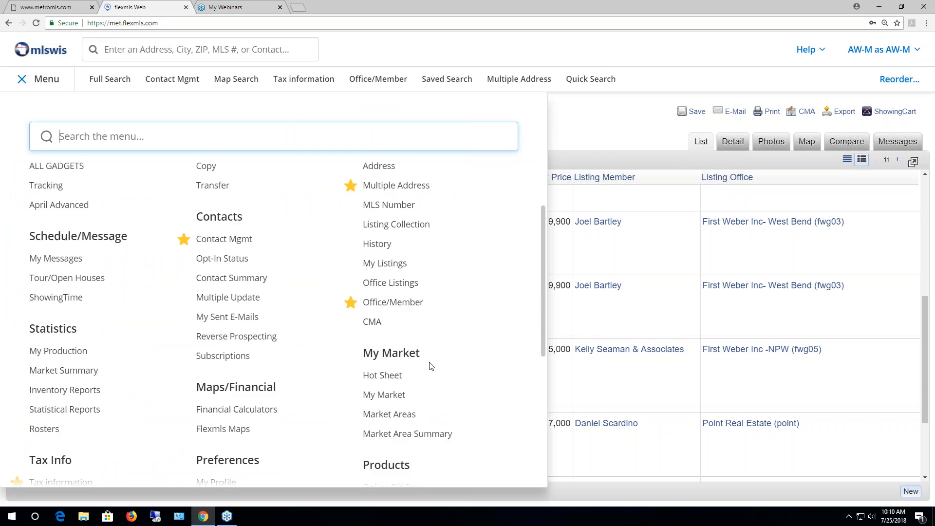
click(393, 377)
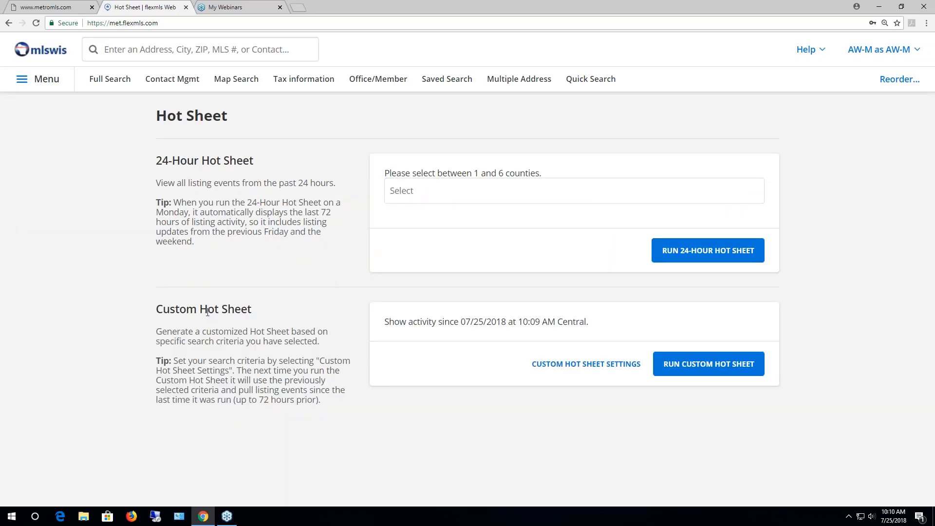
click(612, 370)
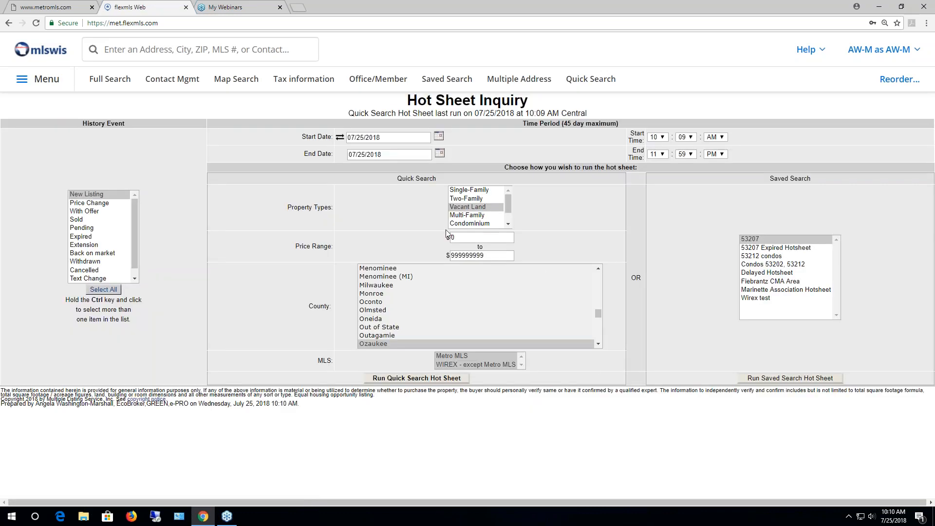
drag(396, 178, 440, 178)
mouse_move(133, 208)
mouse_down()
mouse_move(136, 235)
mouse_move(137, 214)
mouse_up()
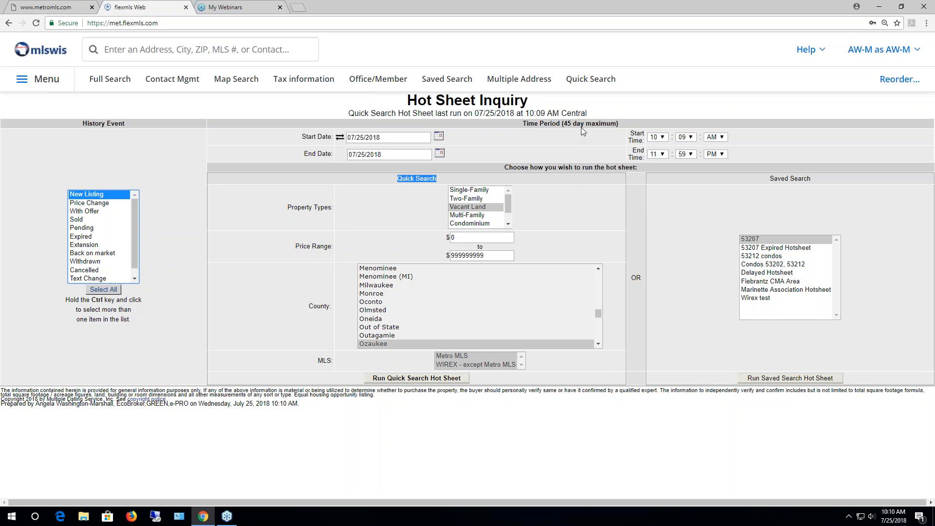
drag(564, 124, 618, 124)
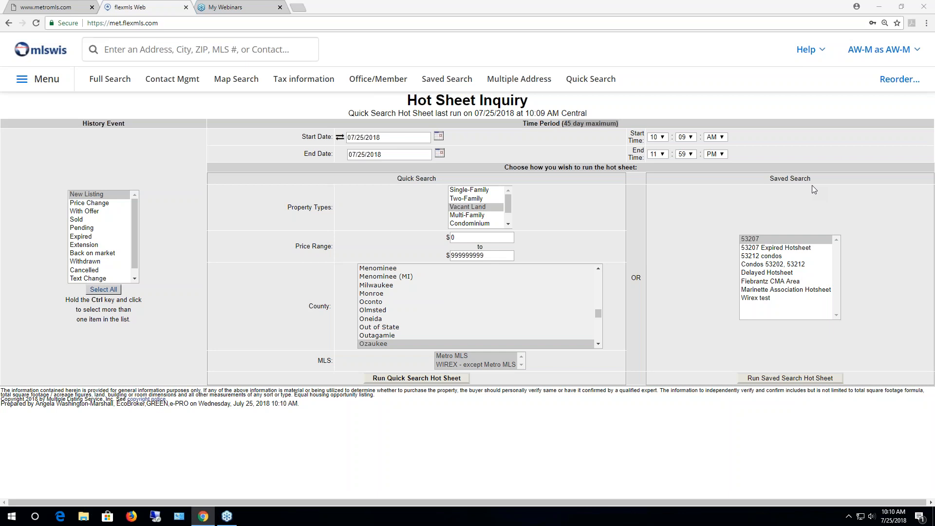
click(780, 43)
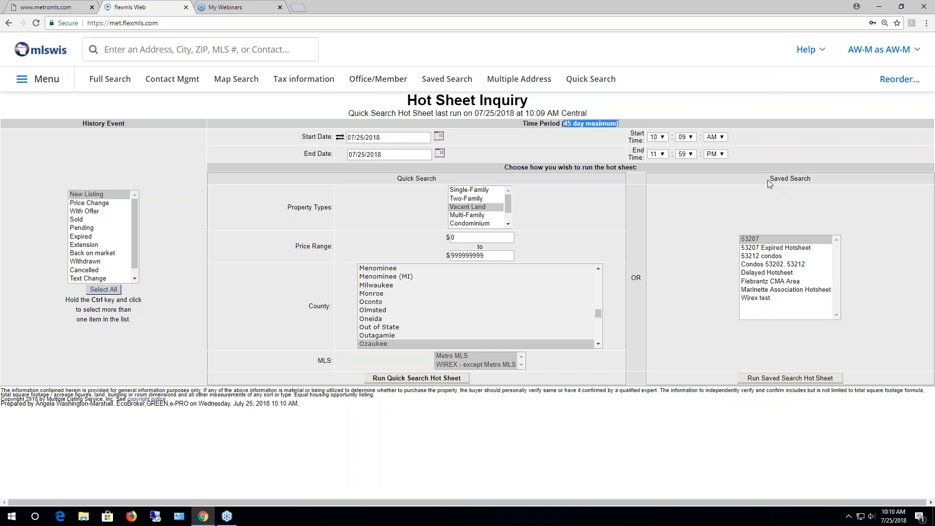
drag(768, 179, 811, 178)
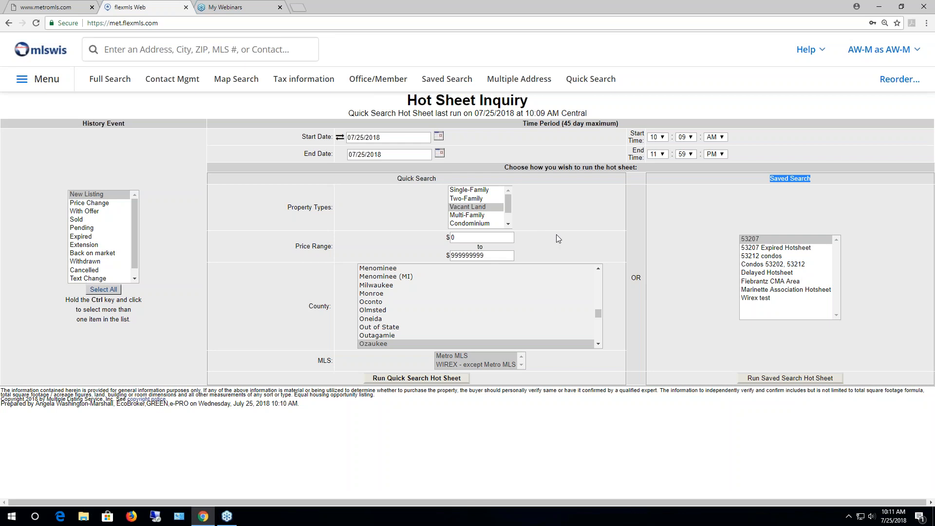
Start a full search for condominiums with the statuses Active and Sold.
click(109, 83)
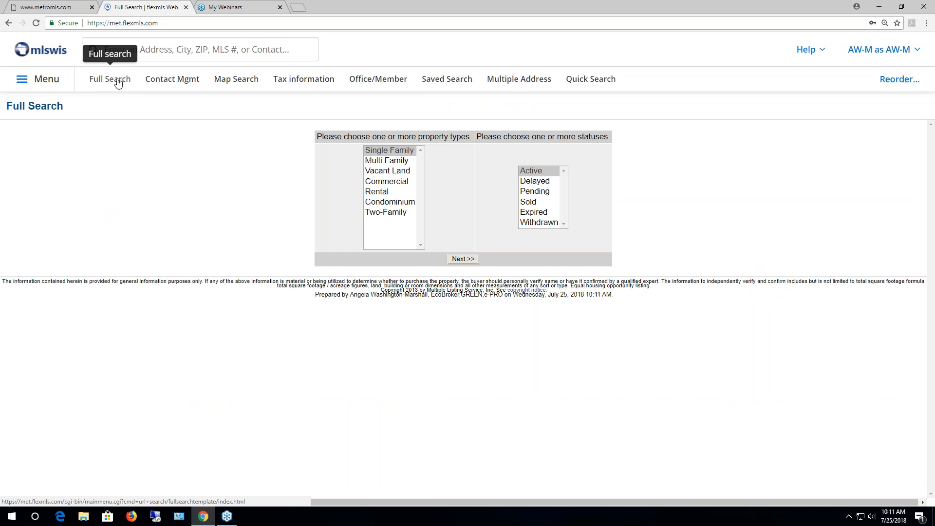
click(49, 84)
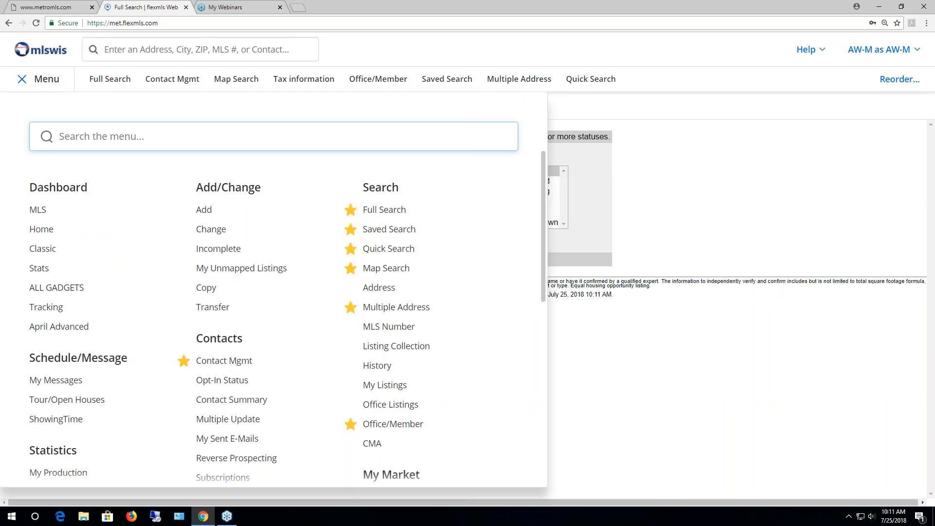
click(387, 209)
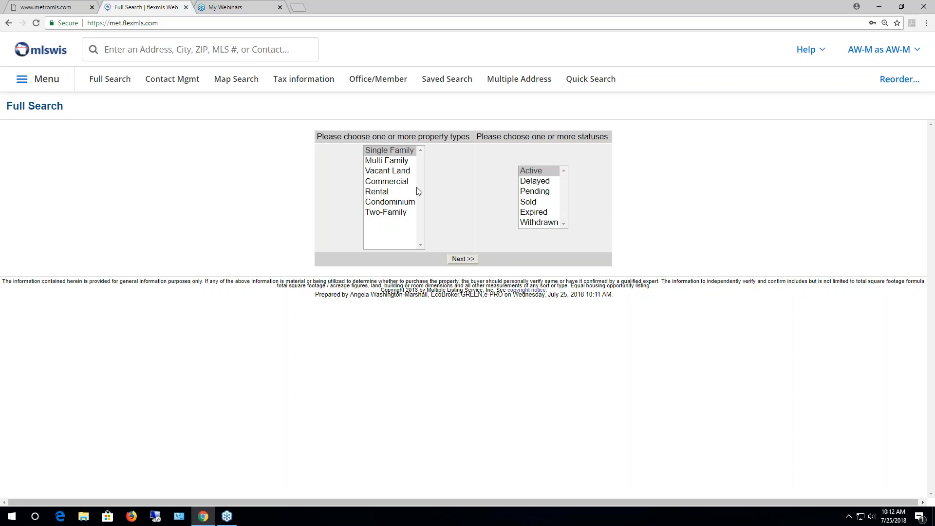
click(400, 202)
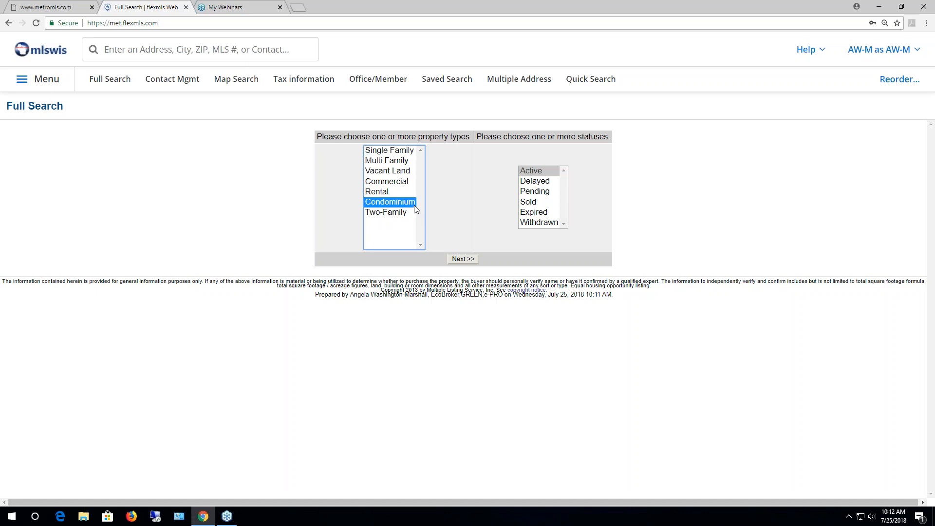
ctrl+click(537, 203)
click(469, 260)
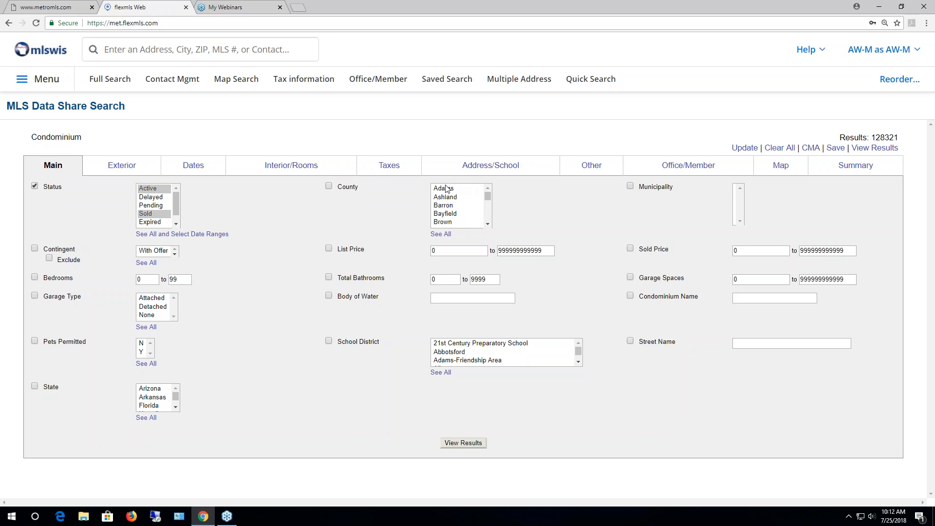
Limit the condominium search to Ozaukee county.
scroll(483, 210, down, 12)
click(475, 224)
key(z)
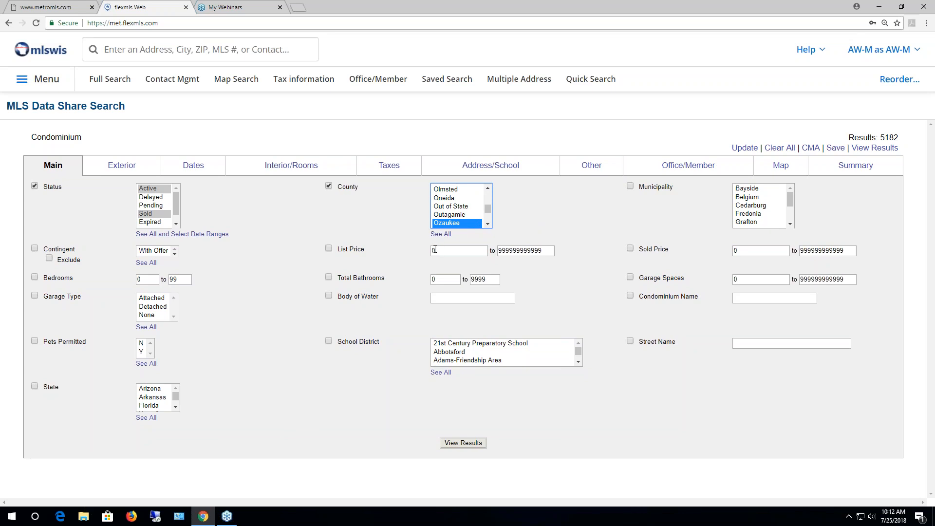
Set the bedrooms range to 2 to 3 and the minimum total bathrooms to 1.5.
double_click(144, 279)
text(2)
key(Tab)
text(3)
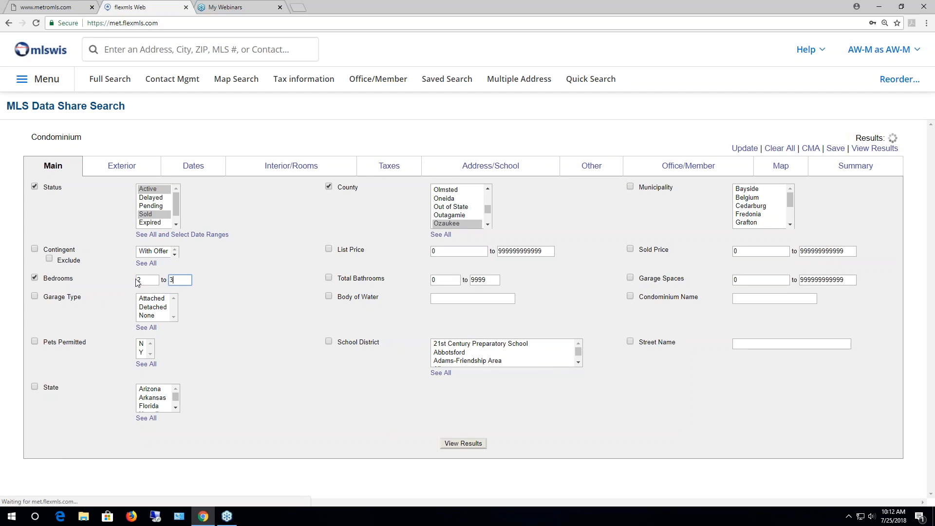
drag(444, 280, 394, 279)
text(1.5)
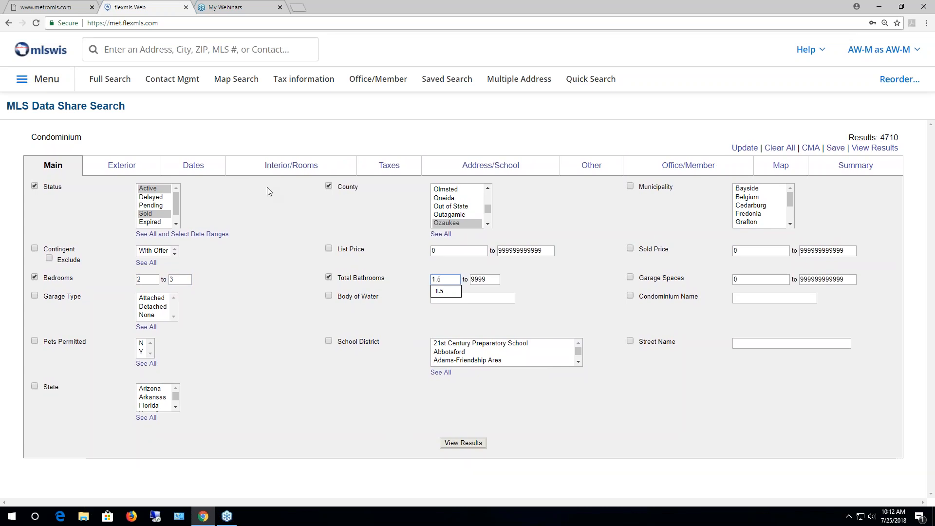
Remove the sold date criterion from the search and show the summary of all search parameters.
click(196, 170)
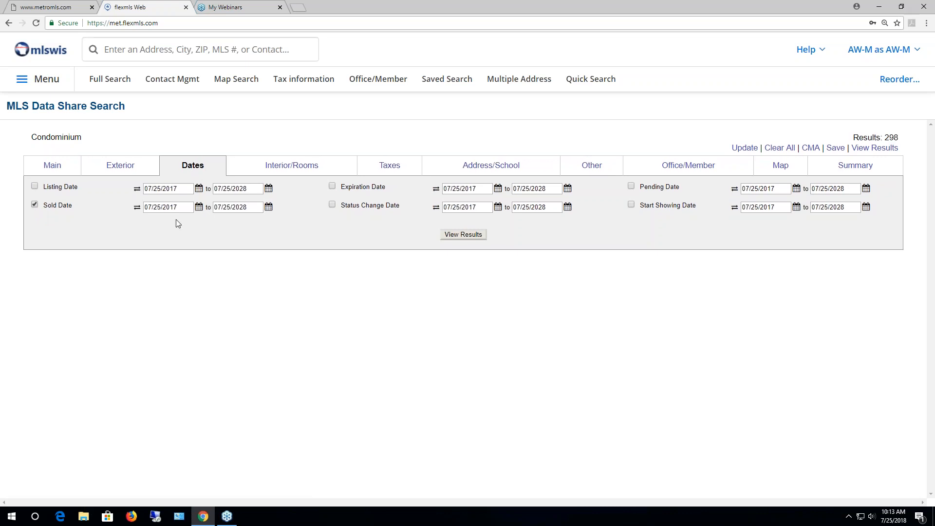
click(34, 206)
click(832, 173)
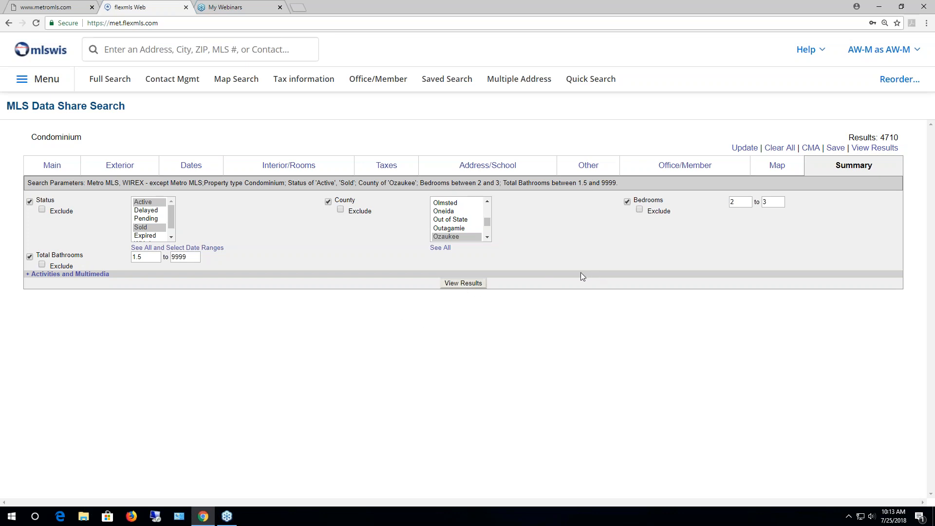
Save the search as a new one named "OZA Condo Hotsheet act/sld" and go to the home dashboard.
click(834, 152)
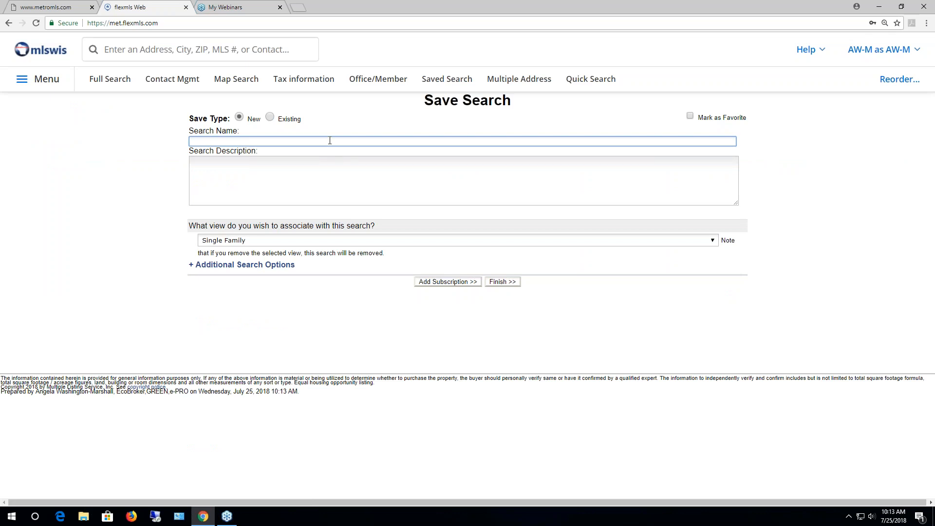
click(330, 141)
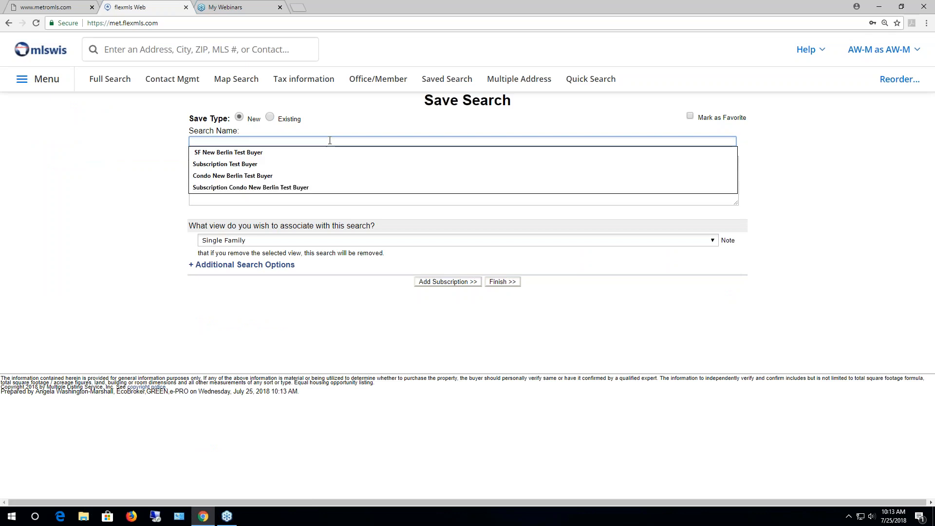
text(OZA Condo Hotsheet act/sld)
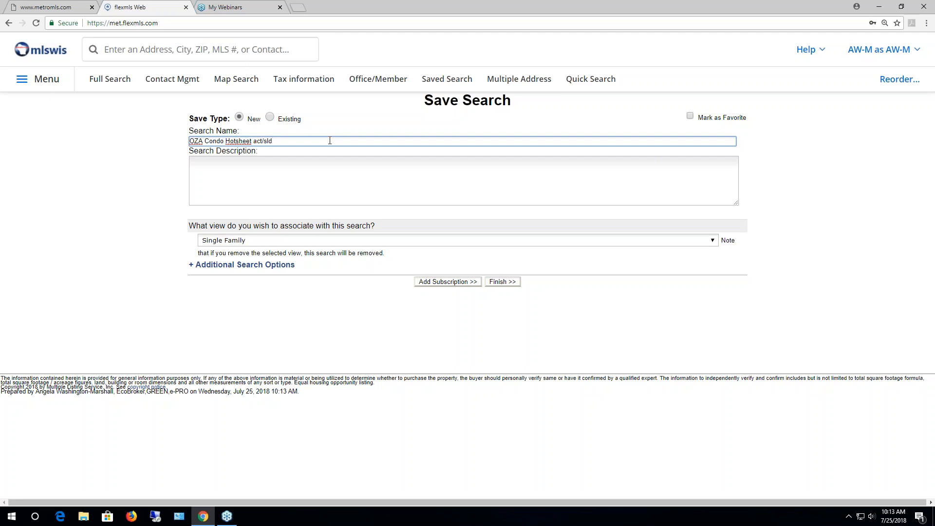
click(503, 283)
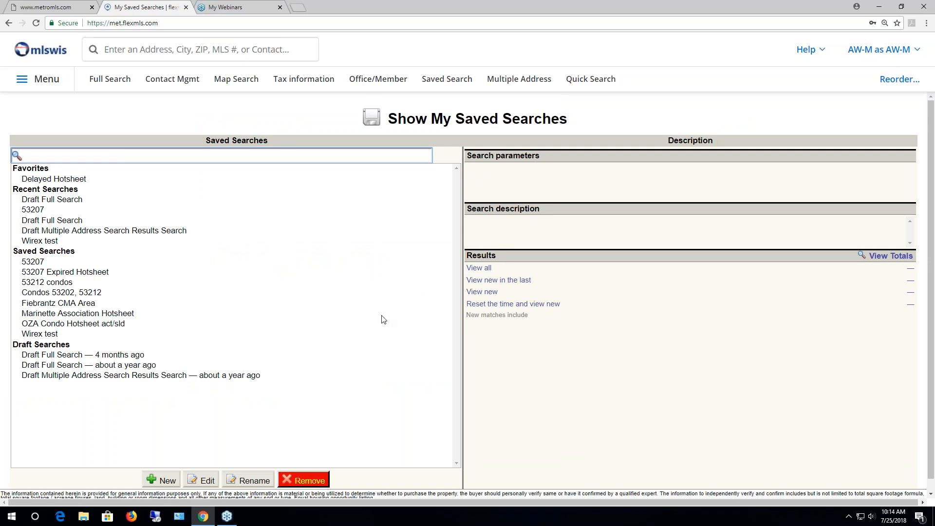
click(50, 51)
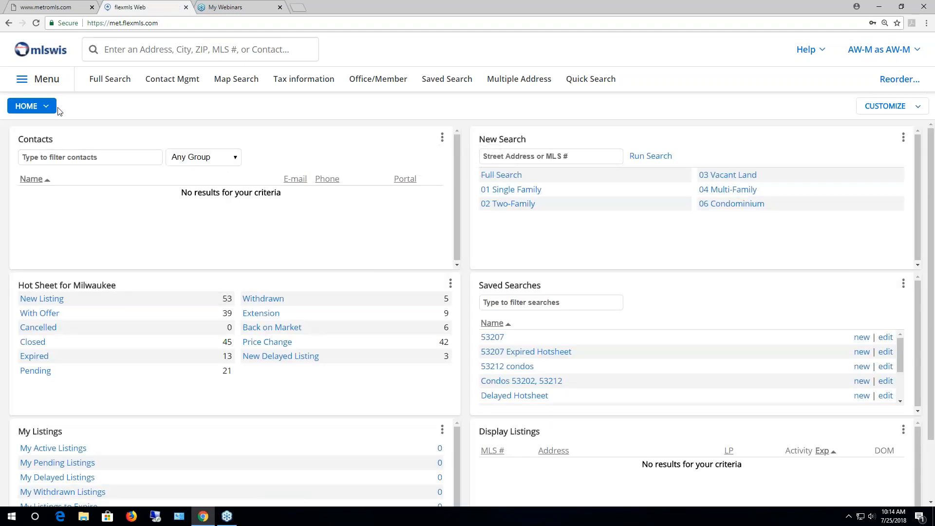
In the saved searches, show the totals for "OZA Condo Hotsheet act/sld" and view its new matches from the last 24 hours.
click(47, 80)
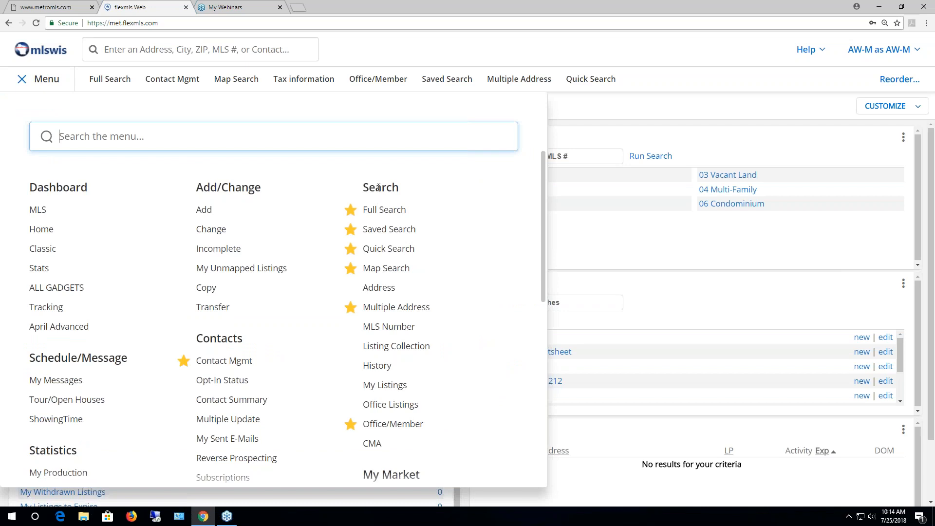
click(404, 232)
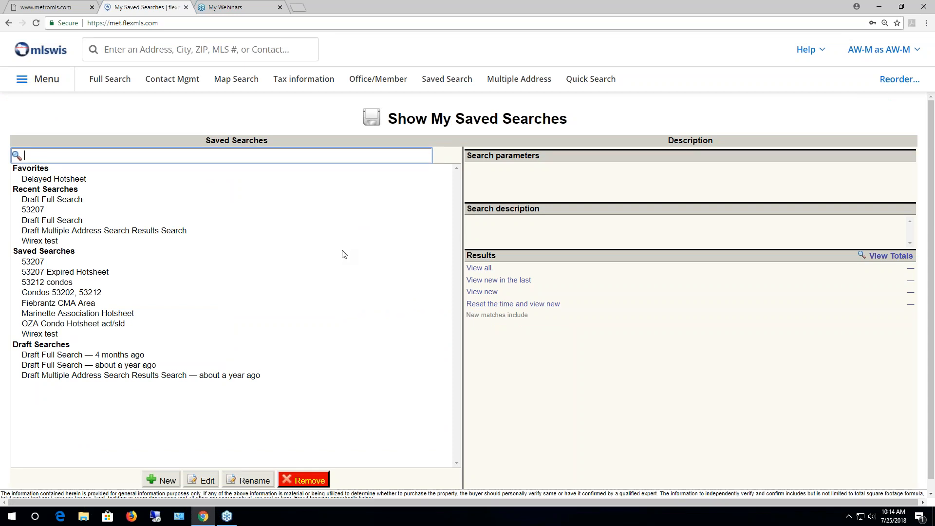
click(116, 327)
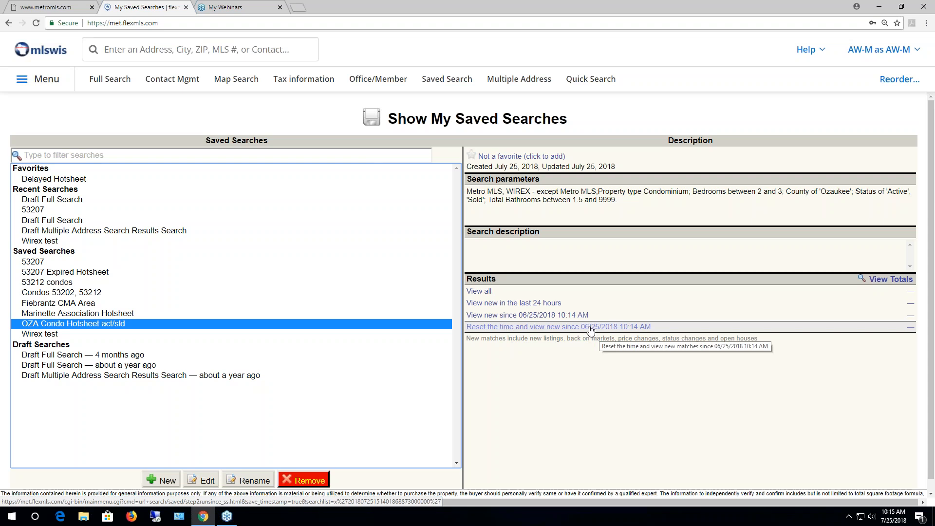
click(890, 281)
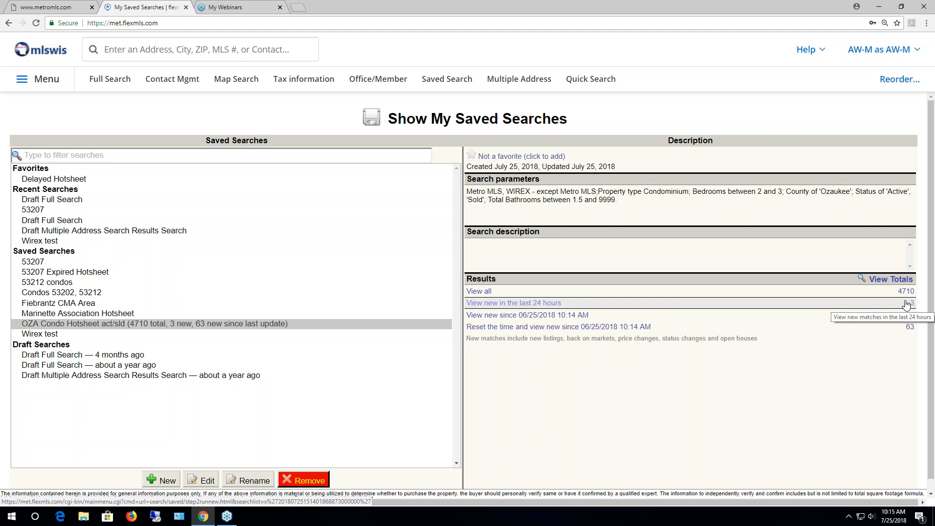
click(560, 303)
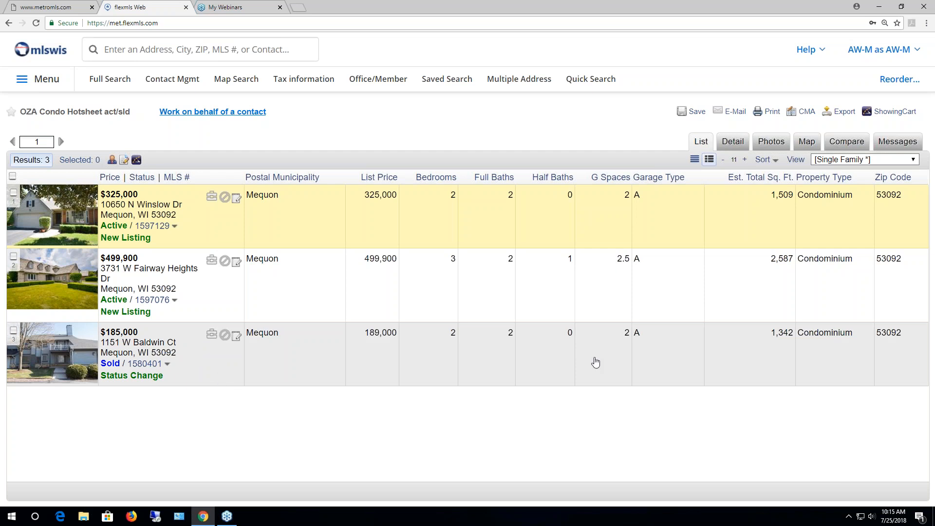
Look through the detail, photo and map views of the hot sheet results.
click(733, 144)
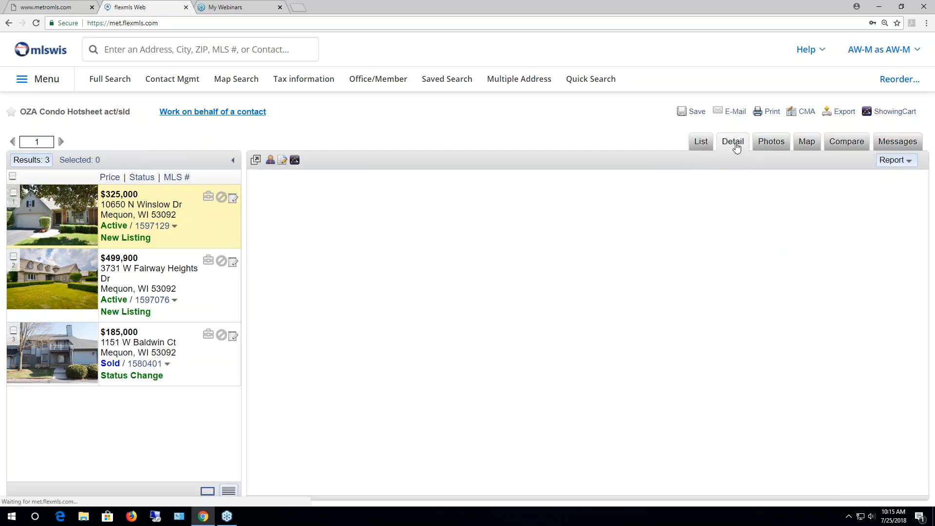
click(778, 146)
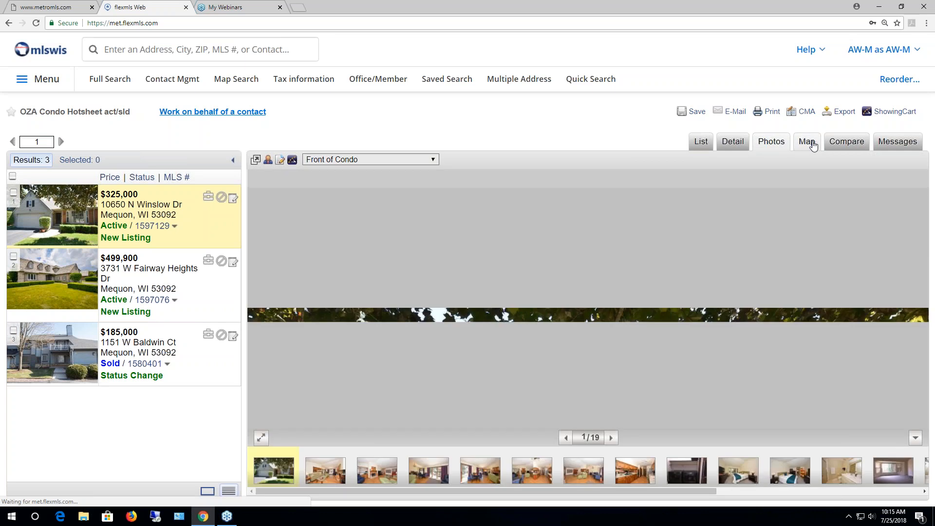
click(811, 145)
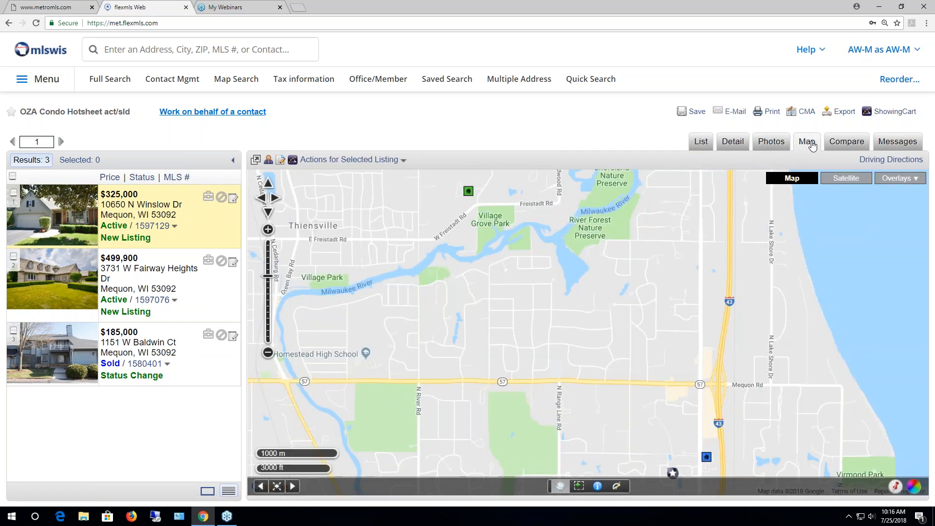
Return to the "OZA Condo Hotsheet act/sld" saved search and review all its new matches since 06/25/2018 10:16 AM.
click(53, 86)
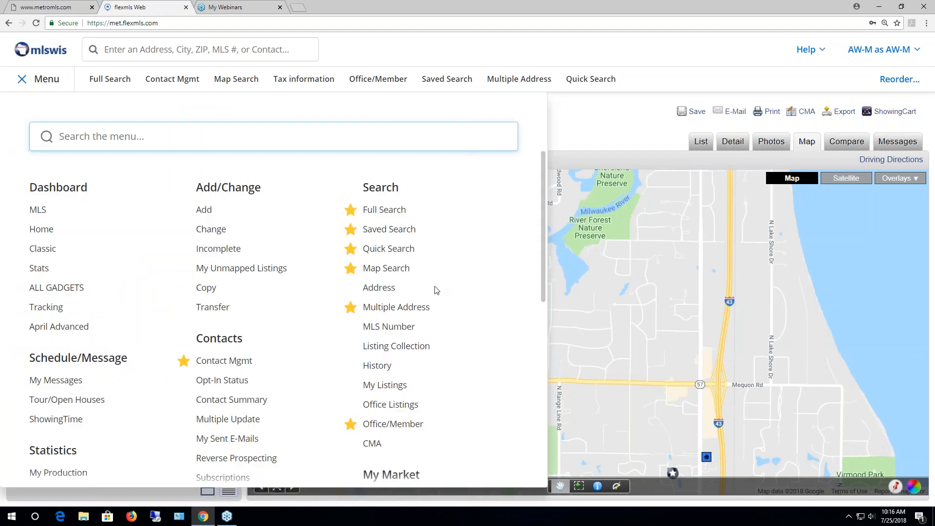
click(402, 232)
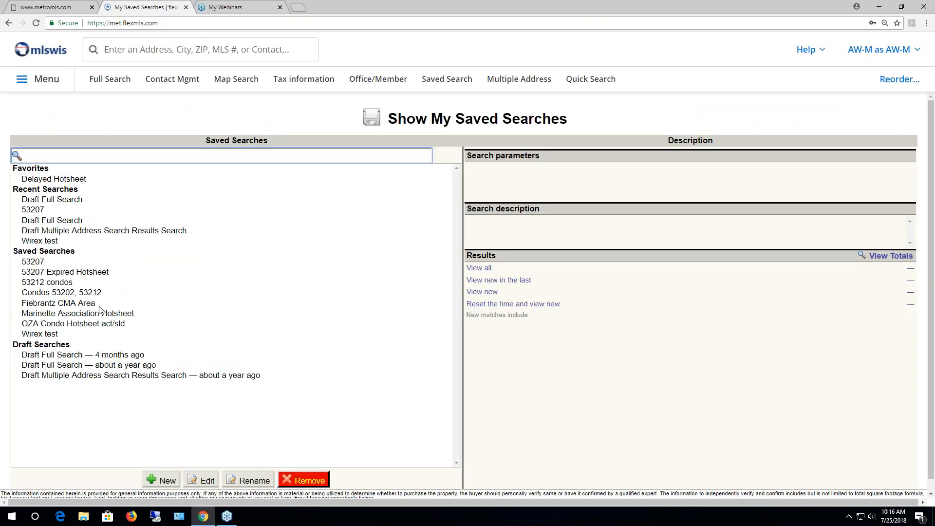
click(90, 324)
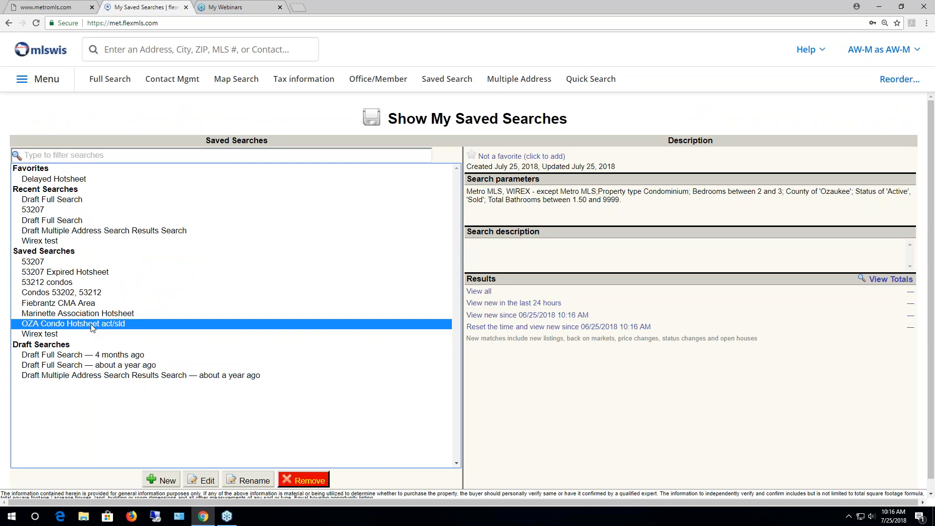
click(876, 281)
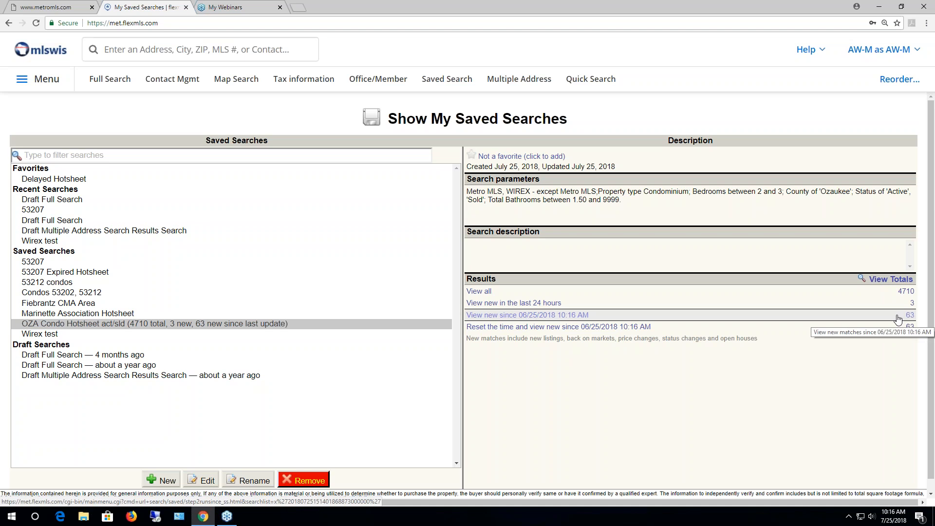
click(550, 316)
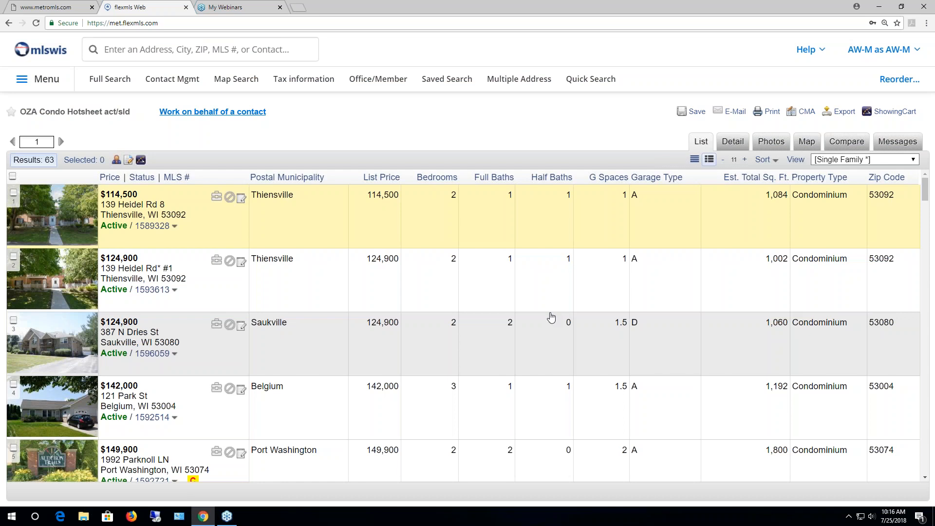
drag(542, 310, 538, 318)
scroll(539, 318, down, 13)
scroll(540, 321, down, 20)
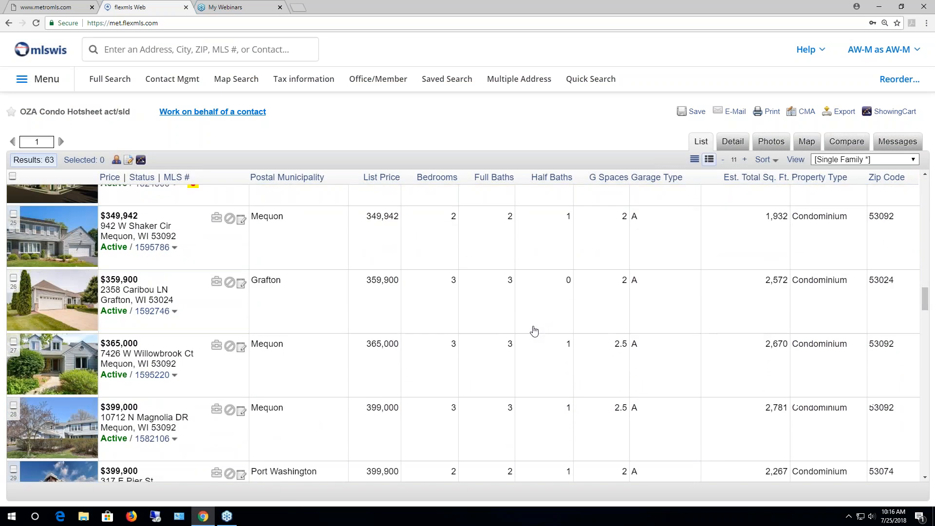
scroll(531, 341, down, 20)
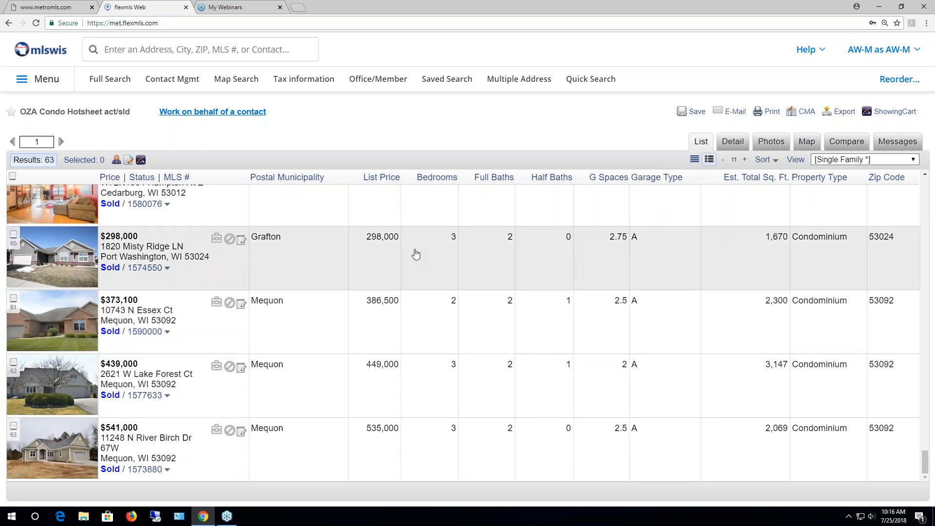
Reset the time of the "OZA Condo Hotsheet act/sld" saved search and view its new matches since 06/25/2018 10:16 AM.
click(47, 80)
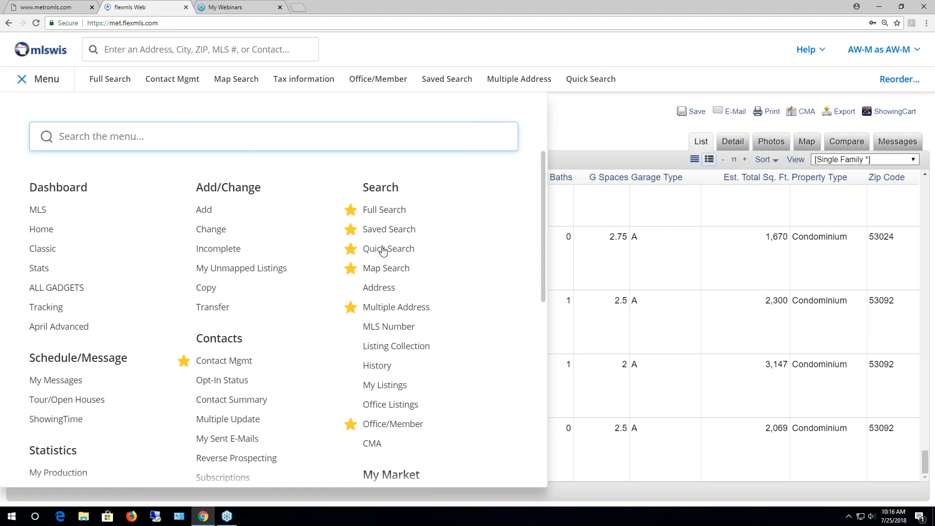
click(399, 234)
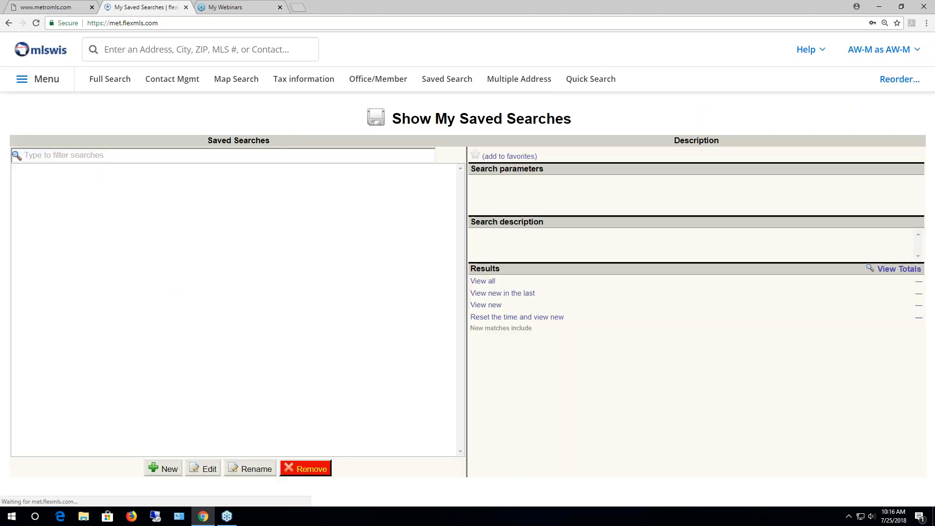
click(73, 324)
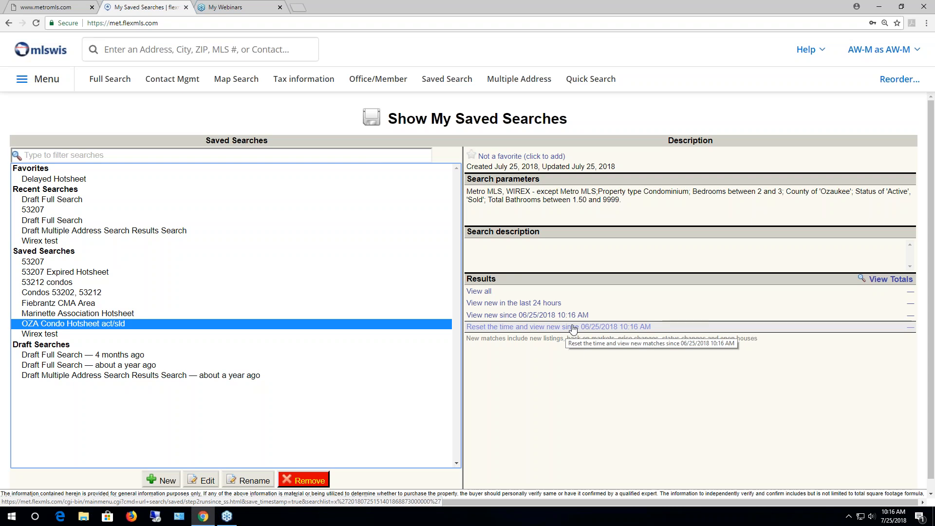
click(908, 282)
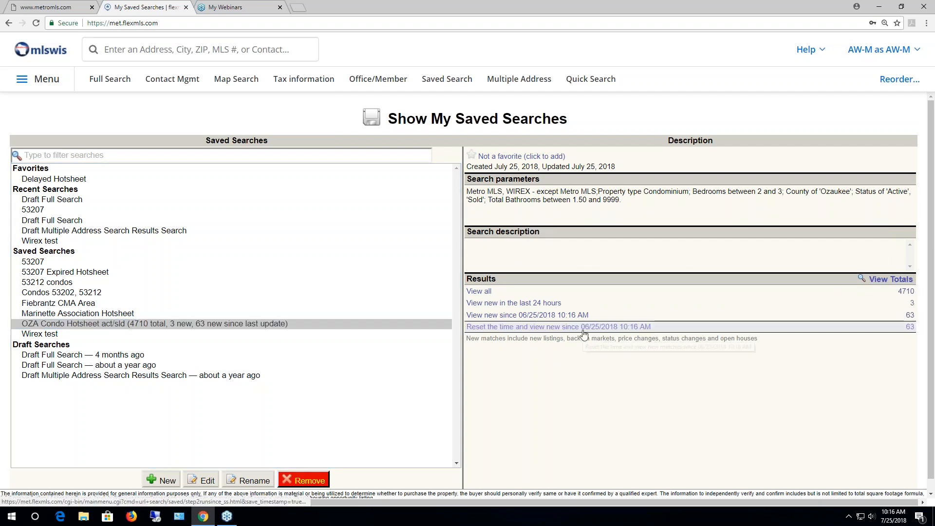
click(633, 332)
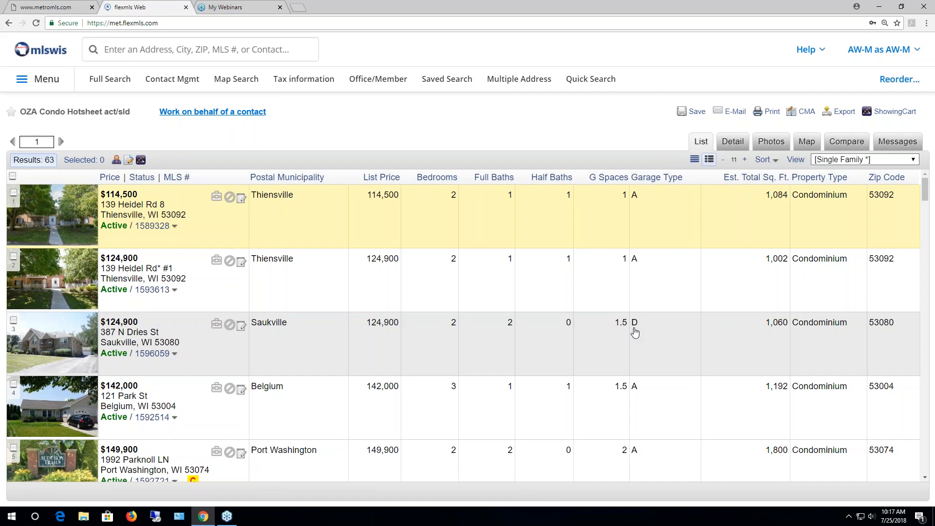
Go back to the saved searches and check the "OZA Condo Hotsheet act/sld" totals following the time reset.
click(50, 81)
click(395, 230)
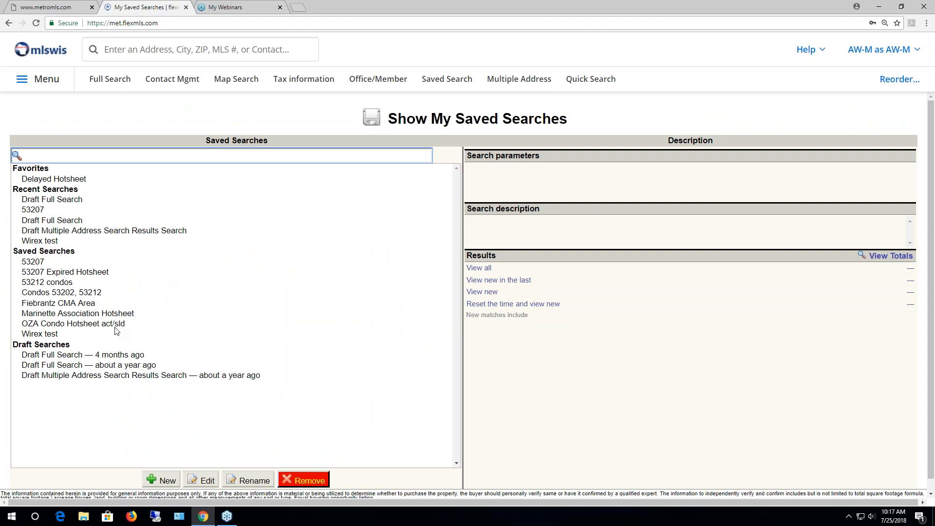
click(119, 324)
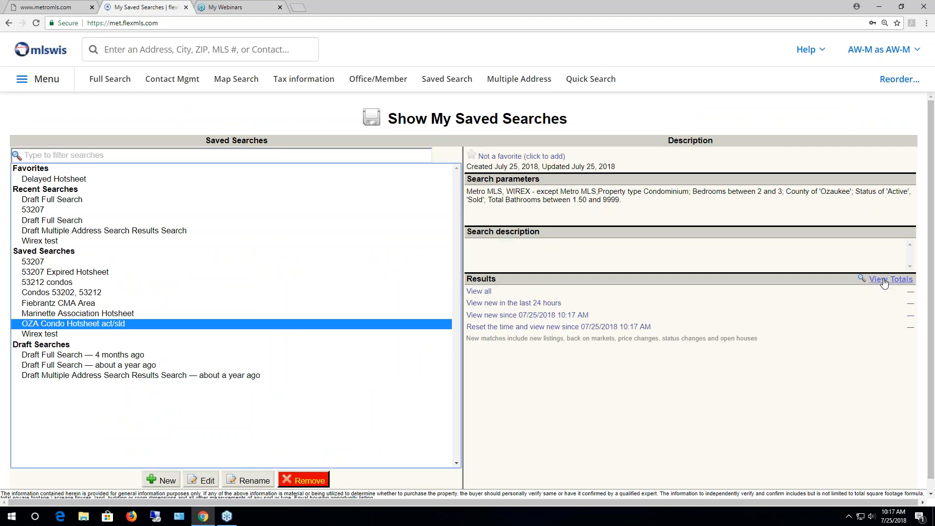
click(882, 279)
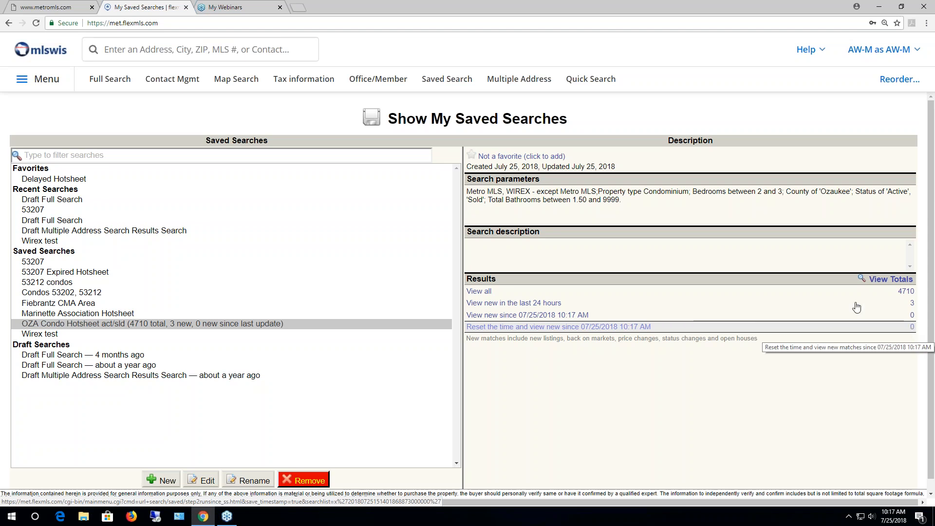
Reload the saved searches, show the totals for "OZA Condo Hotsheet act/sld" and add that search to the favorites.
click(46, 80)
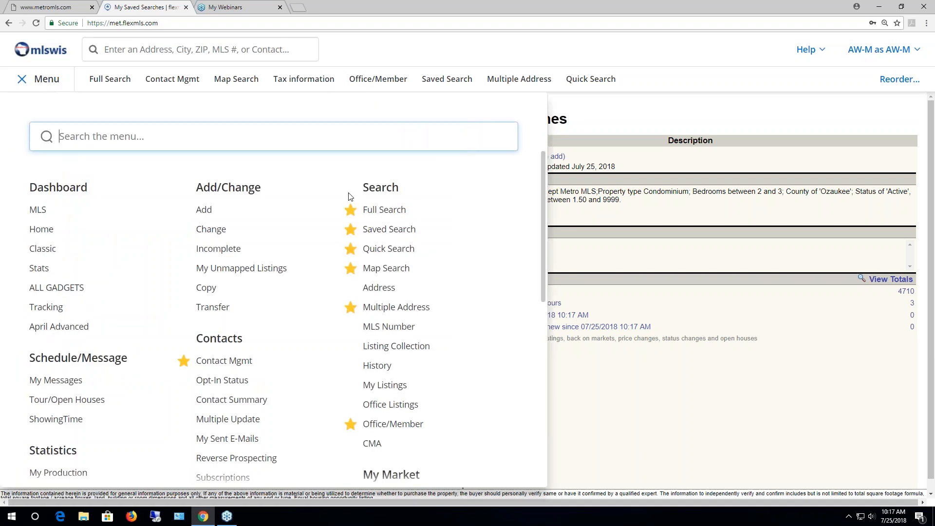
click(390, 229)
click(104, 325)
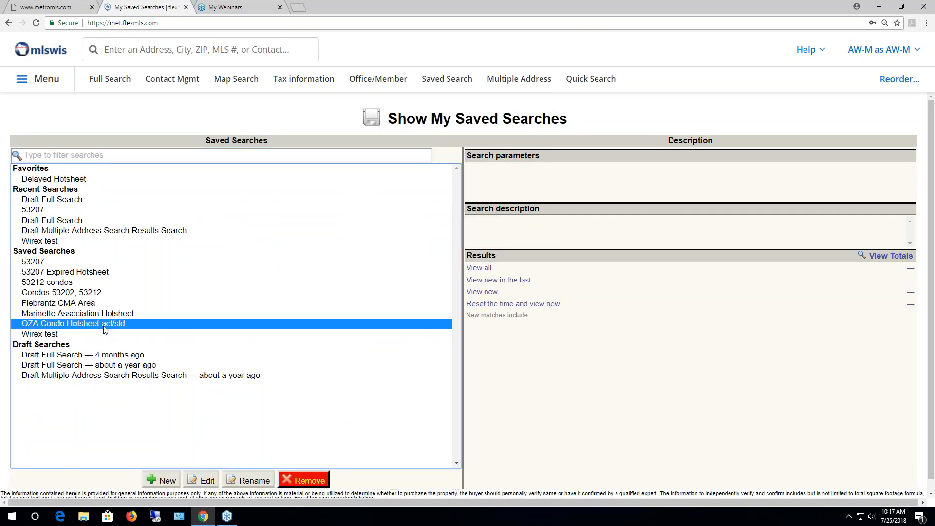
click(892, 279)
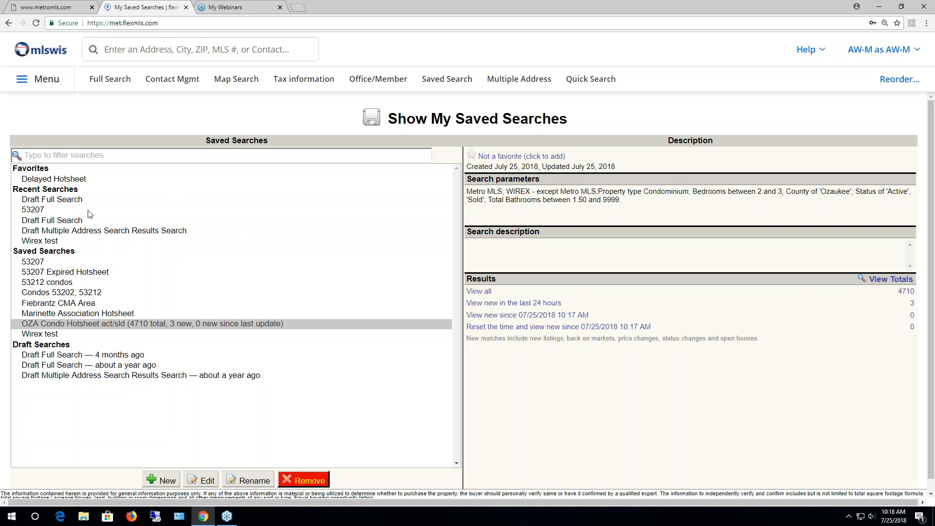
click(75, 325)
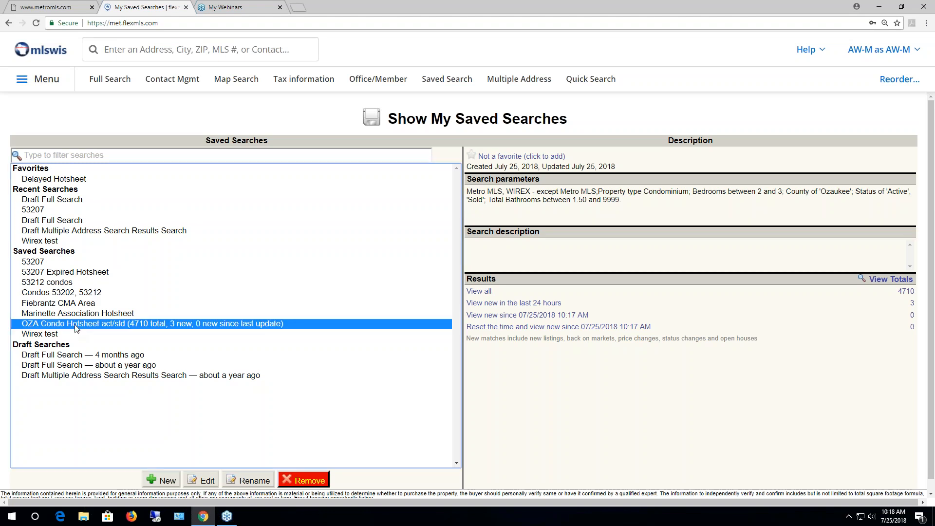
double_click(534, 158)
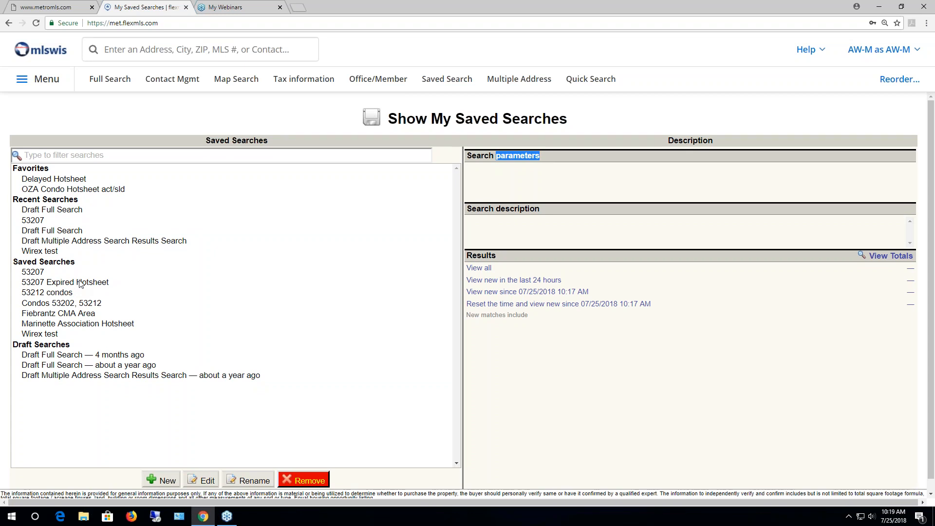
Go to the custom hot sheet settings and choose "OZA Condo Hotsheet act/sld" as the saved search to run.
click(45, 82)
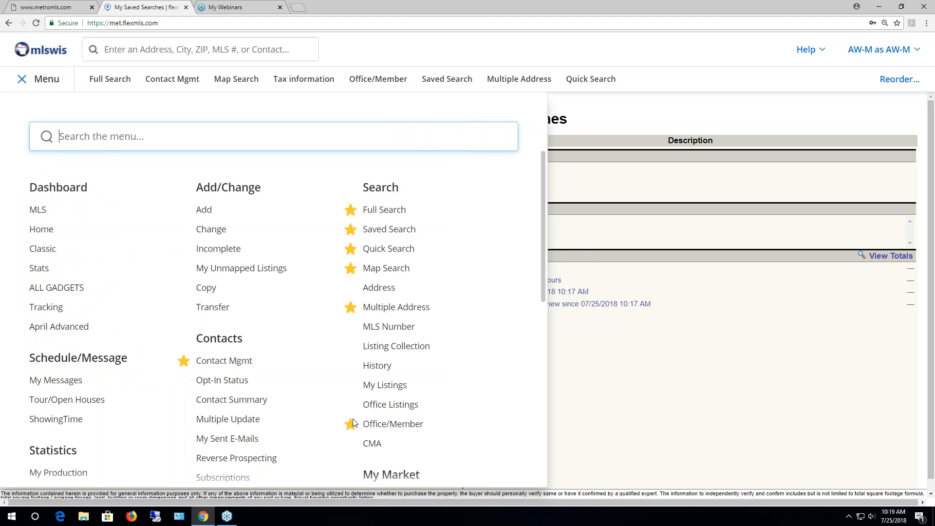
scroll(355, 422, down, 3)
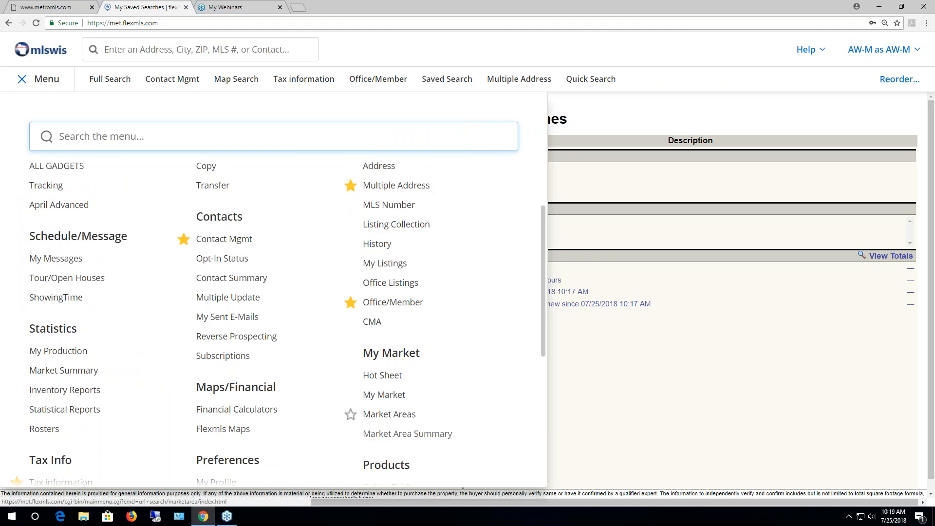
click(389, 375)
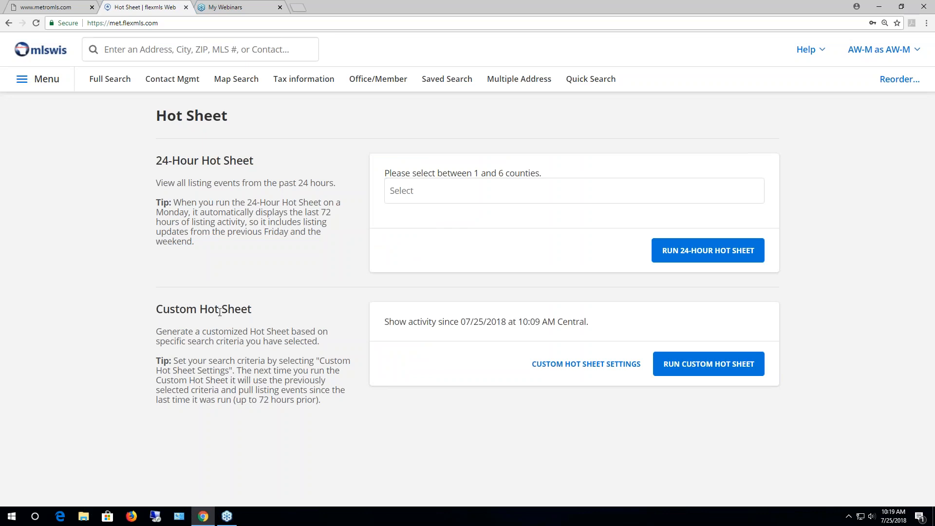
click(574, 368)
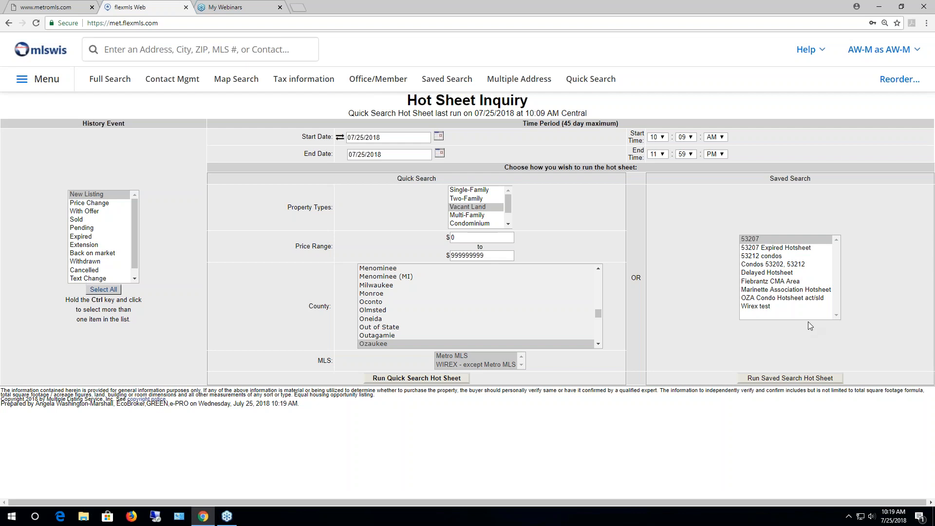
click(752, 299)
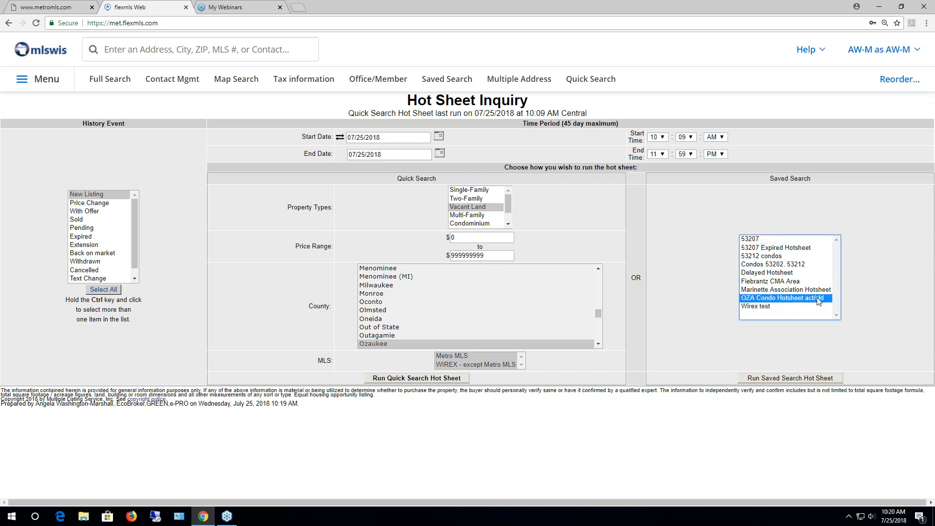
drag(811, 178, 771, 181)
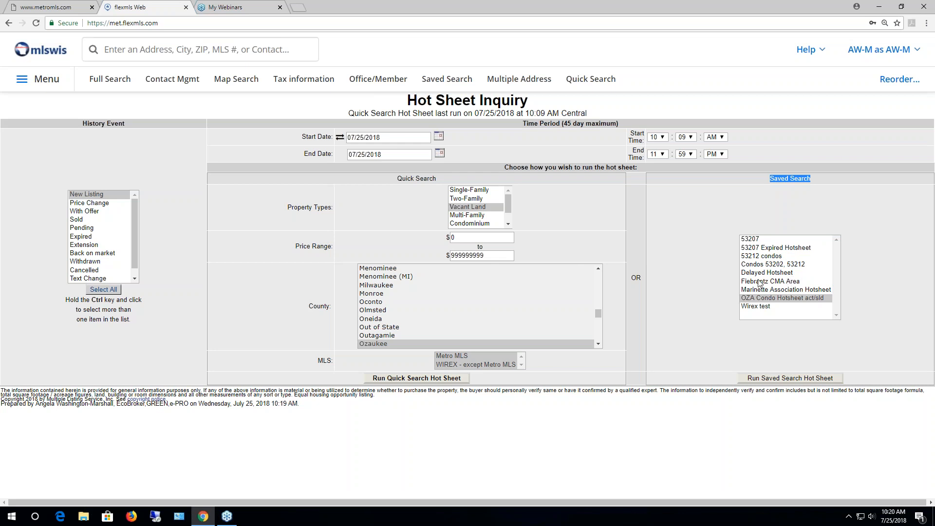
Set the start of the hot sheet's time period to 07/01/2018 at 12:00 AM.
click(438, 138)
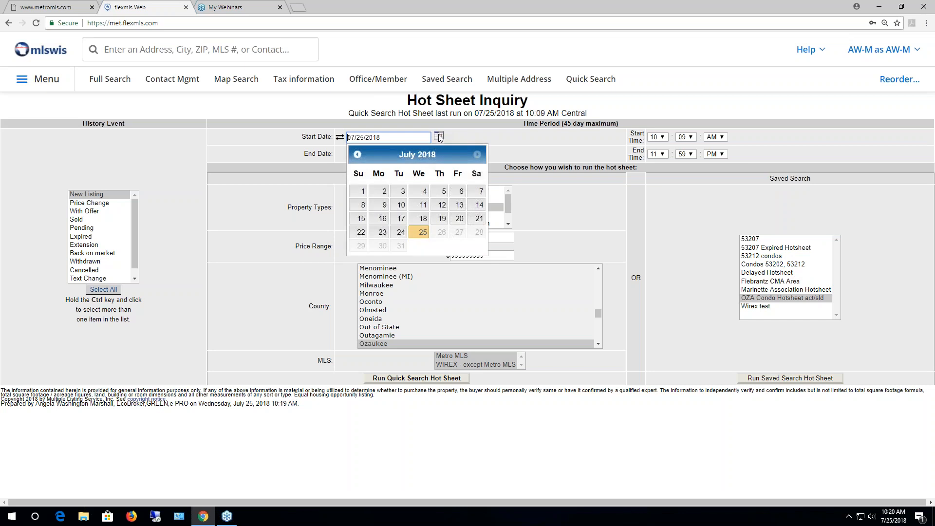
click(363, 193)
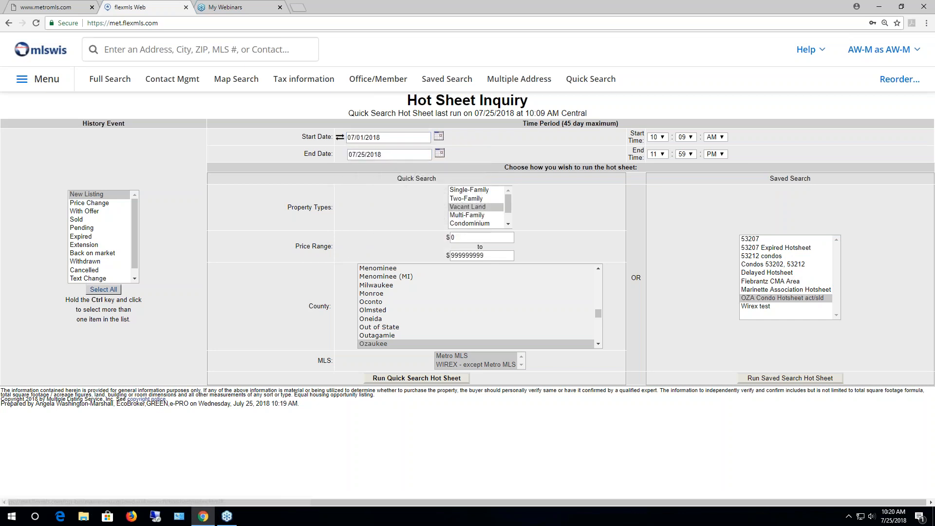
click(665, 139)
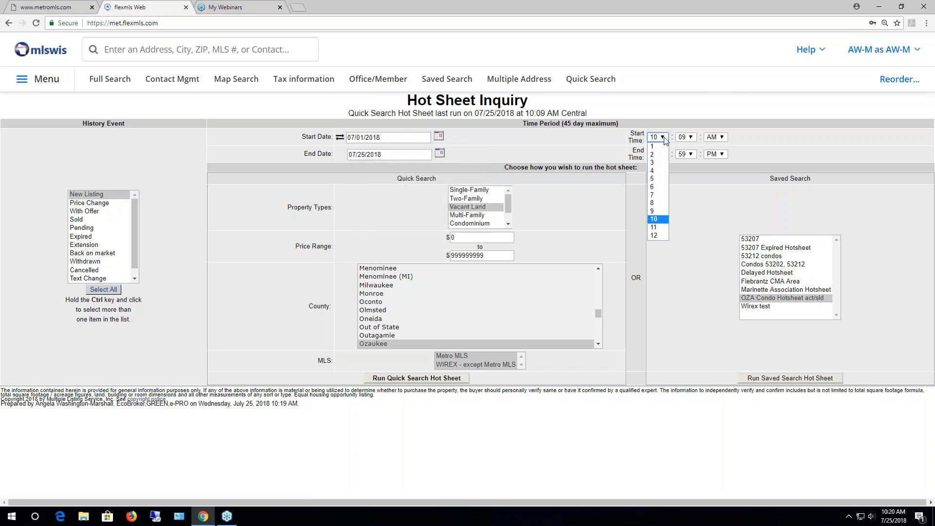
click(653, 236)
click(693, 142)
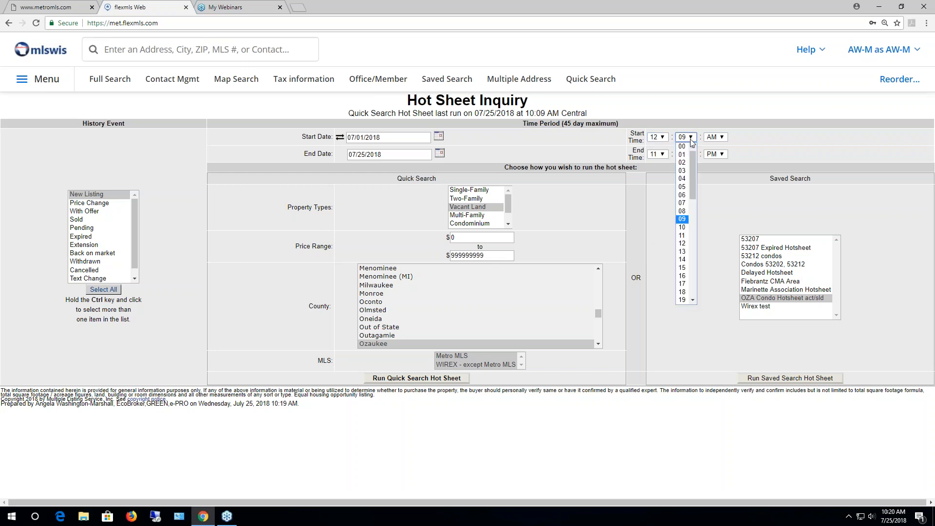
click(687, 147)
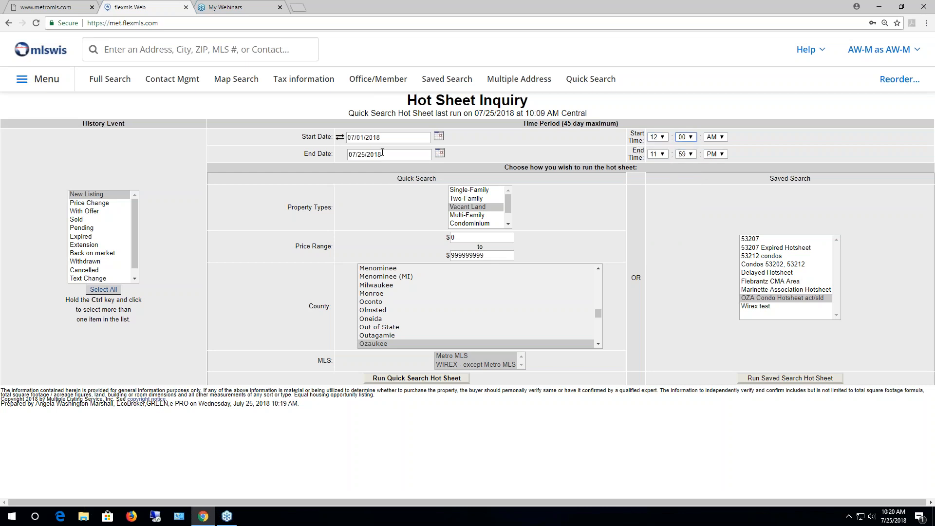
Run the saved search hot sheet for the New Listing event and look through the resulting condo listings.
click(87, 195)
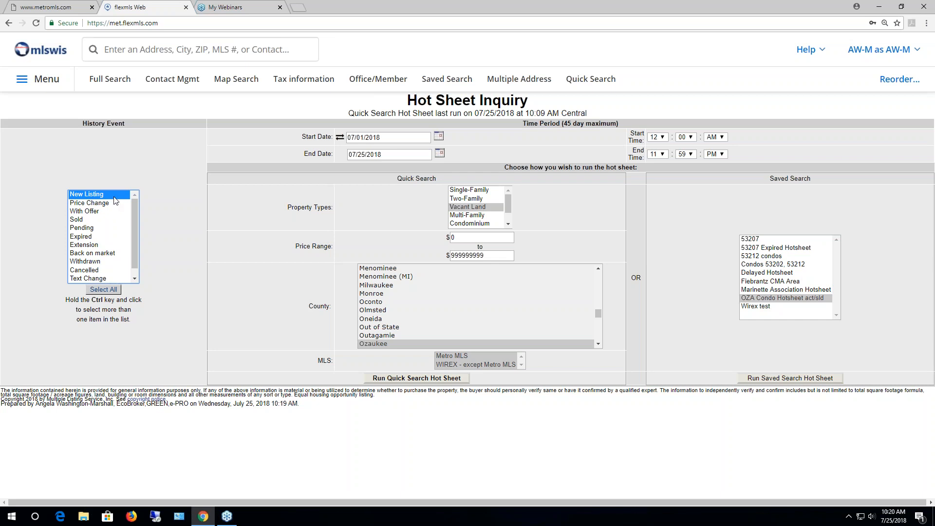
click(780, 380)
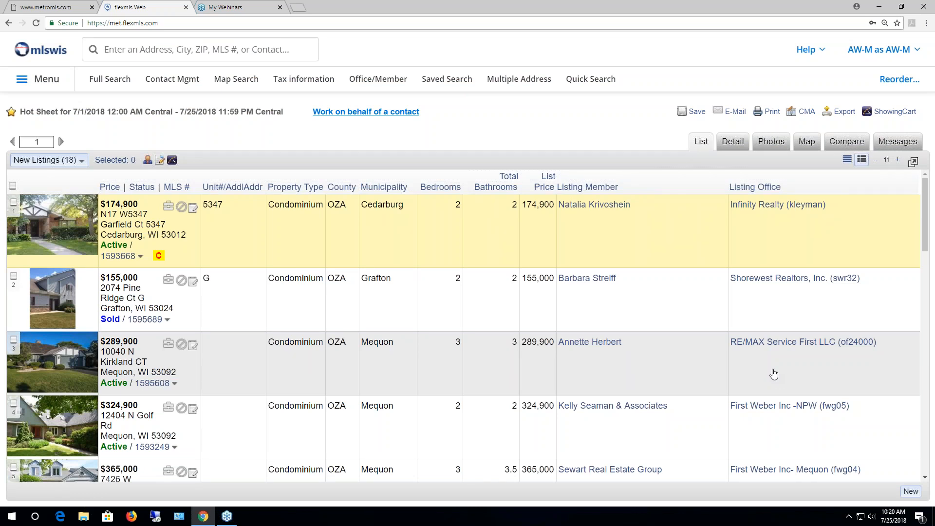
scroll(250, 258, down, 3)
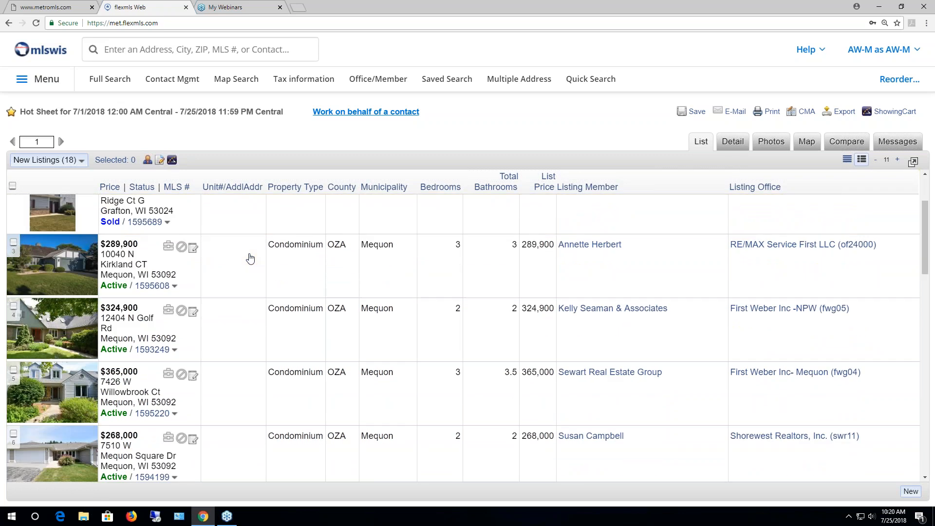
scroll(250, 258, down, 6)
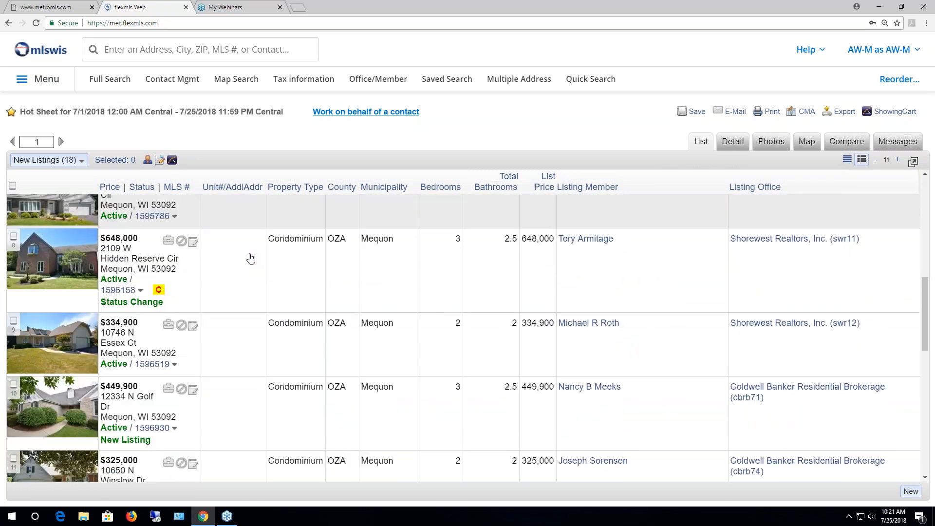
scroll(250, 258, down, 6)
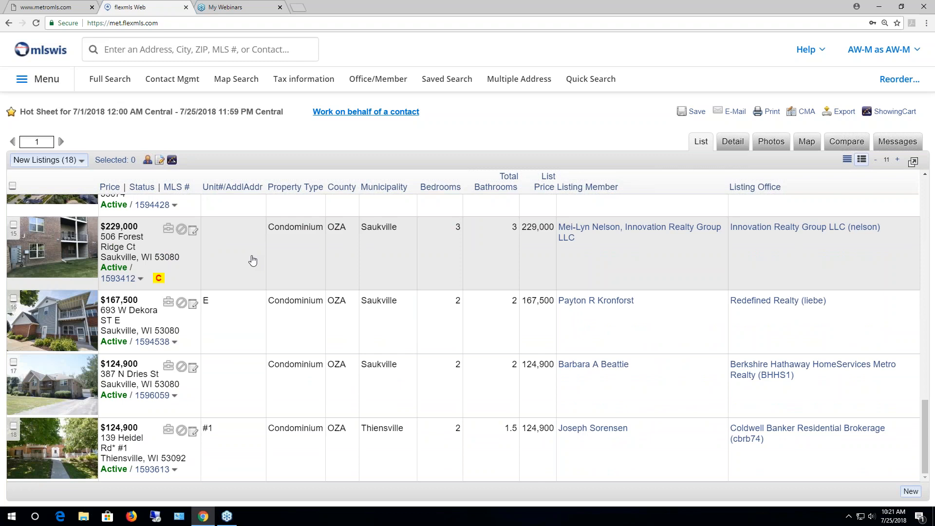
scroll(254, 262, up, 8)
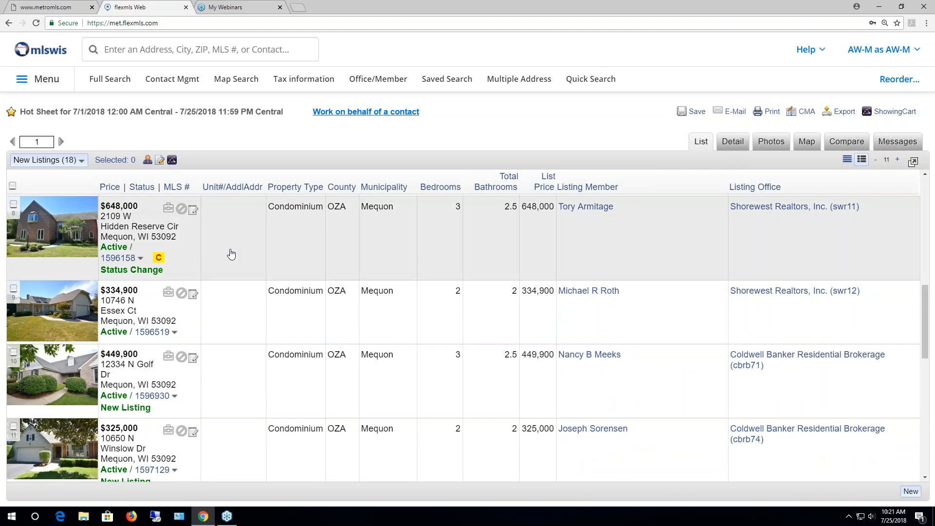
scroll(236, 251, up, 6)
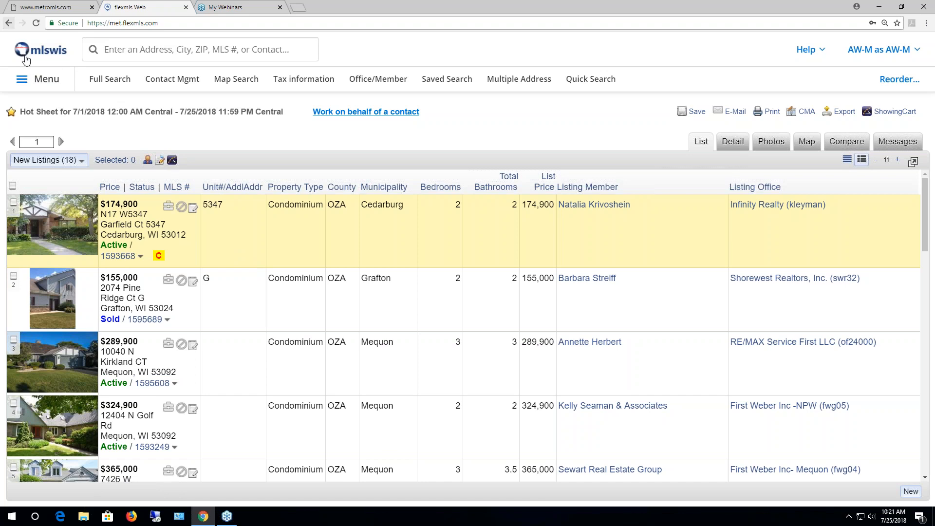
Return to the custom hot sheet settings and review the history event choices.
click(47, 82)
scroll(343, 355, down, 2)
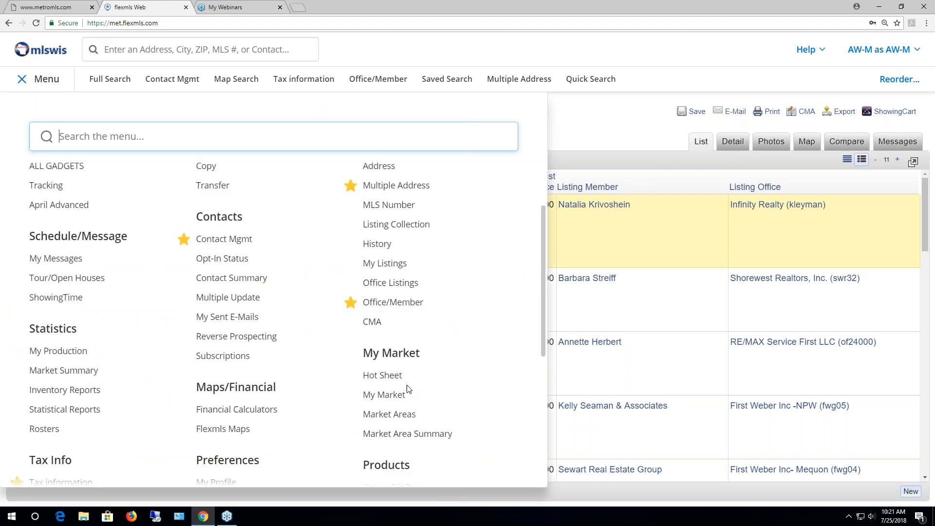
click(392, 378)
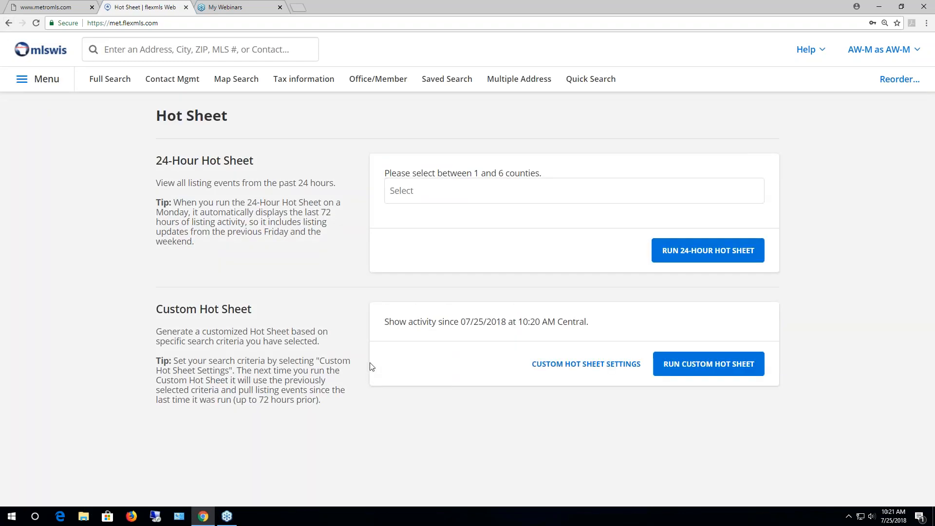
click(573, 370)
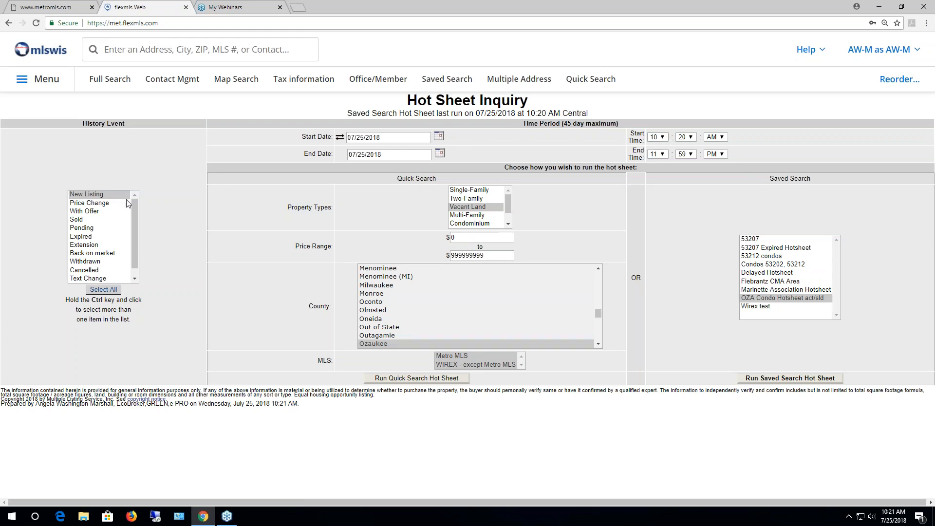
mouse_move(136, 212)
mouse_down()
mouse_move(136, 233)
mouse_move(136, 224)
mouse_up()
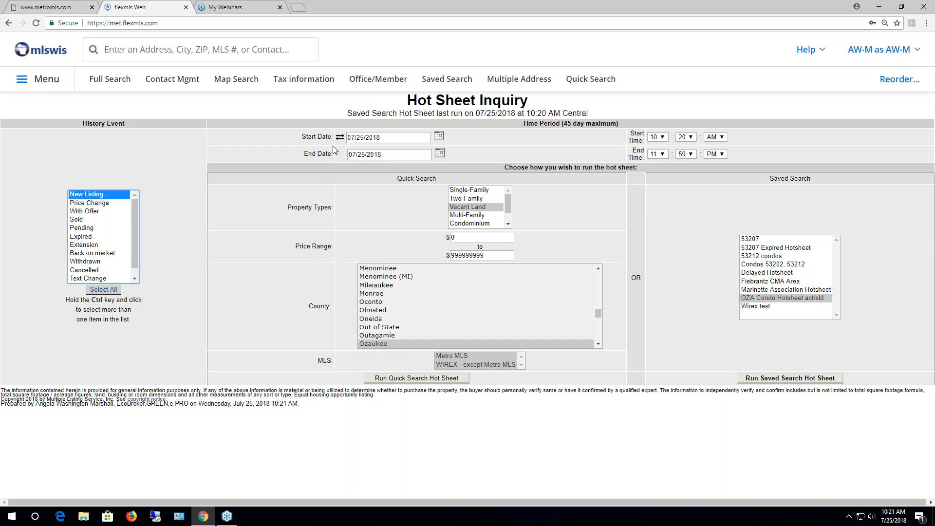
Start a full search for active single-family listings and open its save form to show the name and description fields.
click(108, 80)
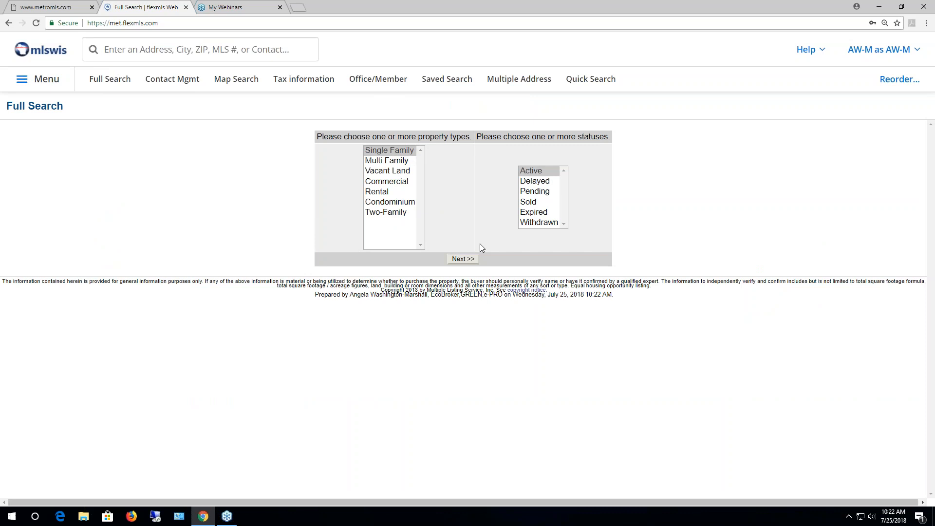
click(462, 259)
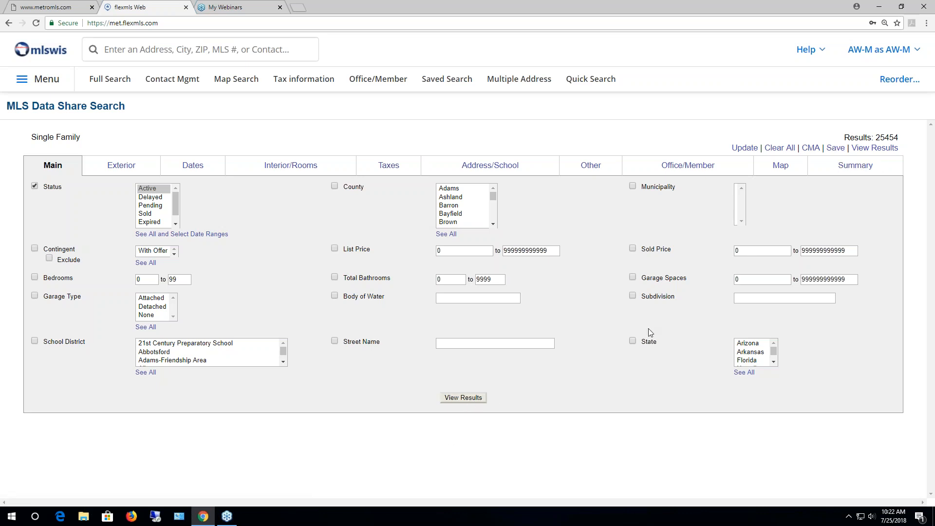
click(834, 148)
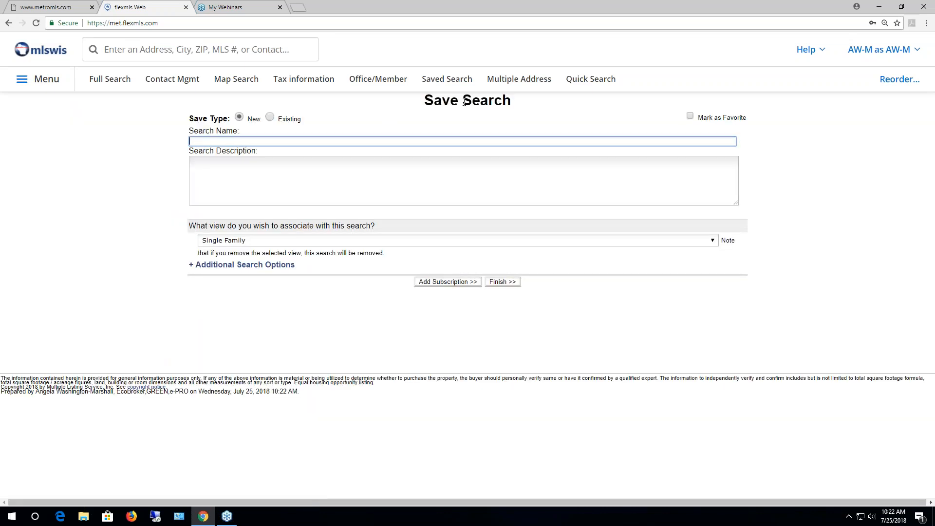
click(240, 141)
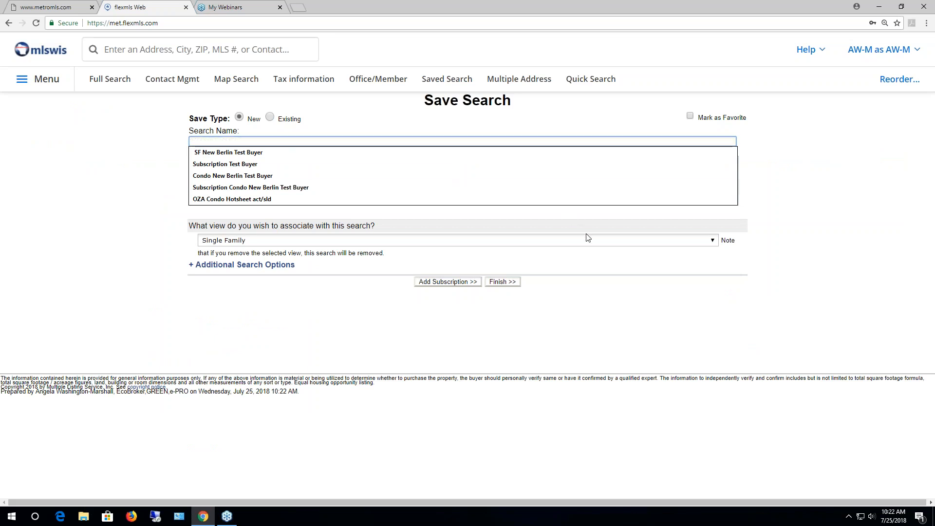
click(526, 220)
click(474, 186)
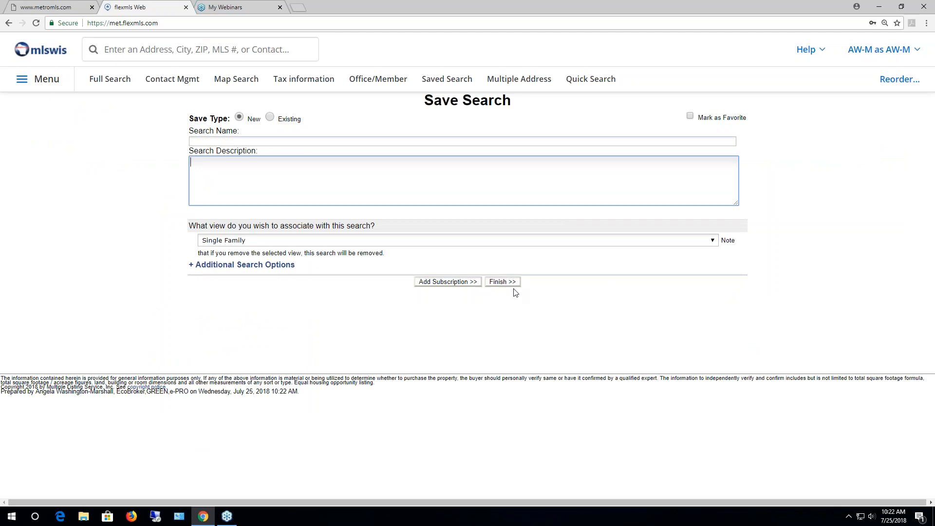
Leave the save form and show the list of saved searches.
click(44, 79)
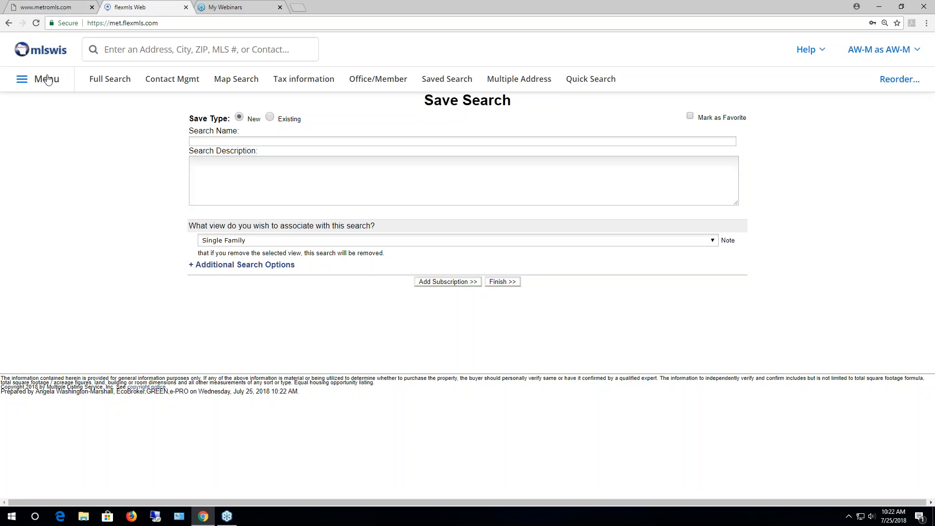
click(401, 234)
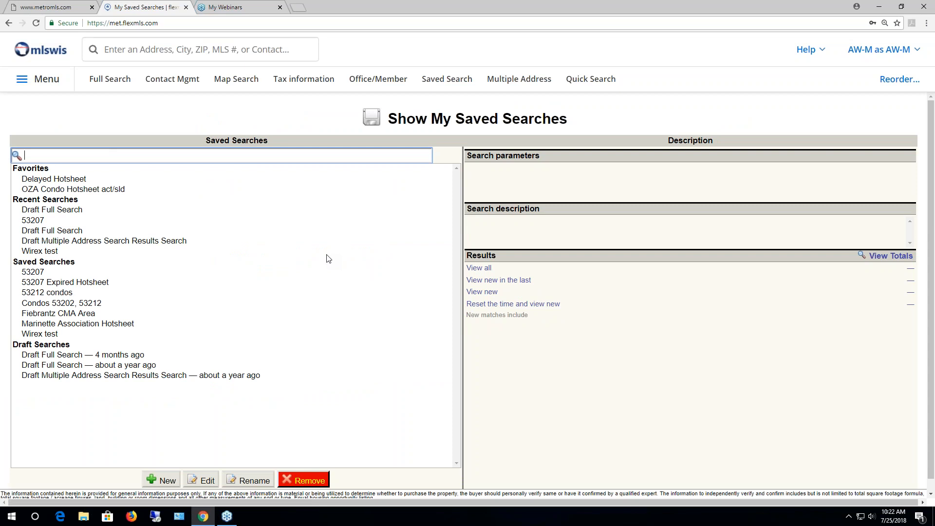
click(925, 47)
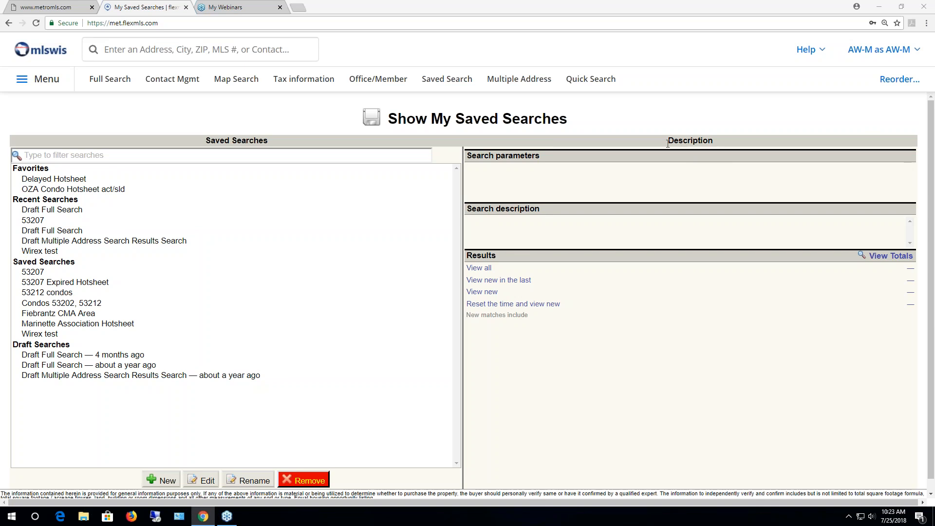
Go to the Hot Sheet page and run the custom hot sheet with its stored settings.
click(48, 83)
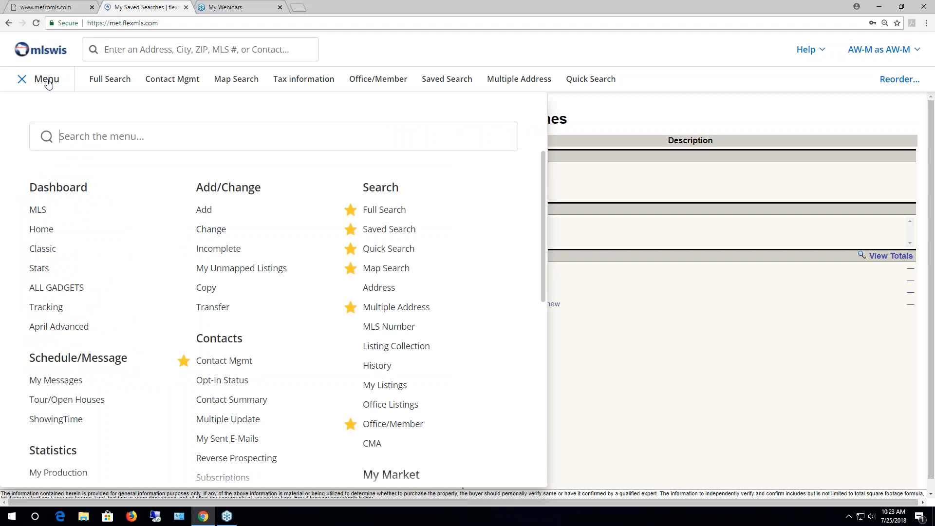
scroll(340, 301, down, 3)
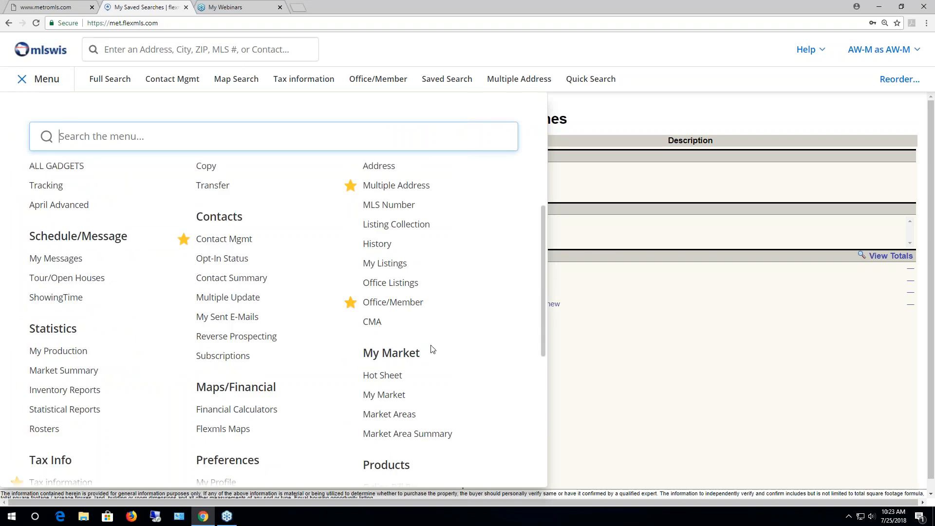
click(384, 379)
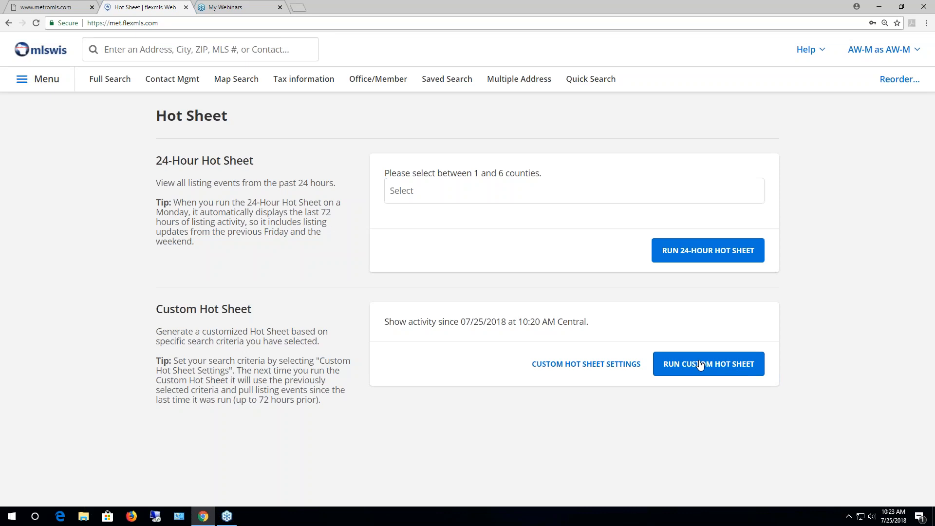
click(699, 369)
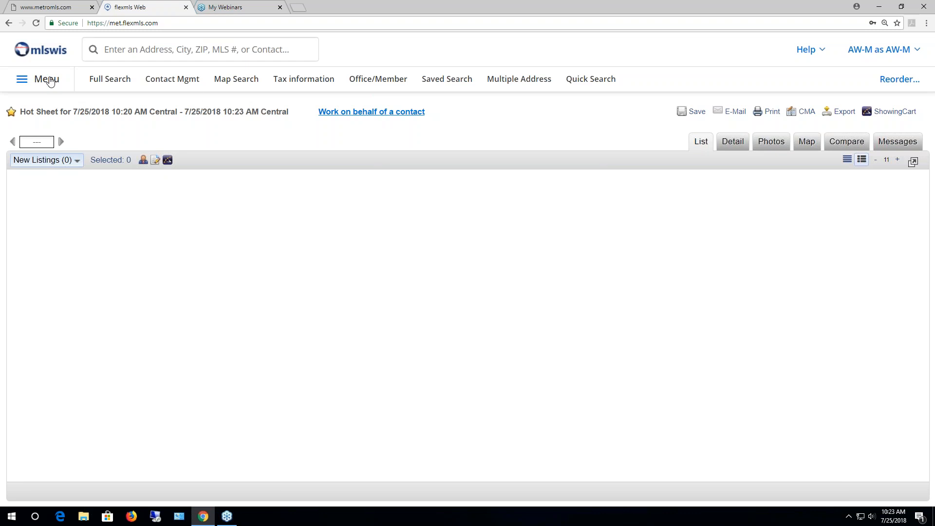
Reopen the custom hot sheet settings and compare the Saved Search and Quick Search ways of running it.
click(50, 81)
scroll(441, 360, down, 3)
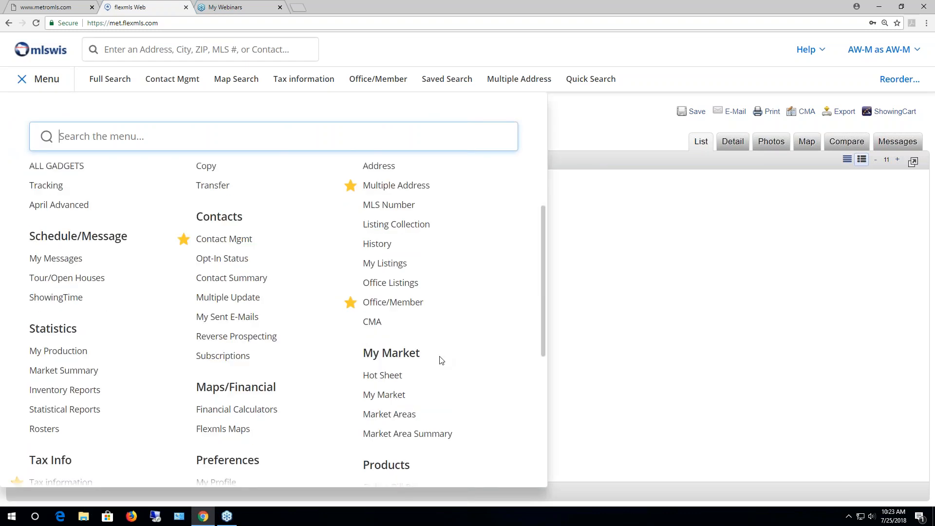
click(395, 375)
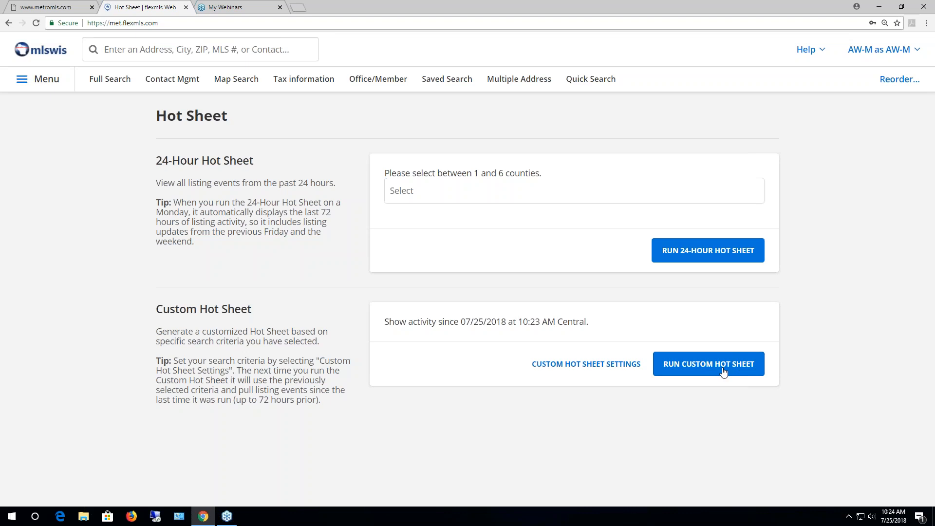
click(587, 369)
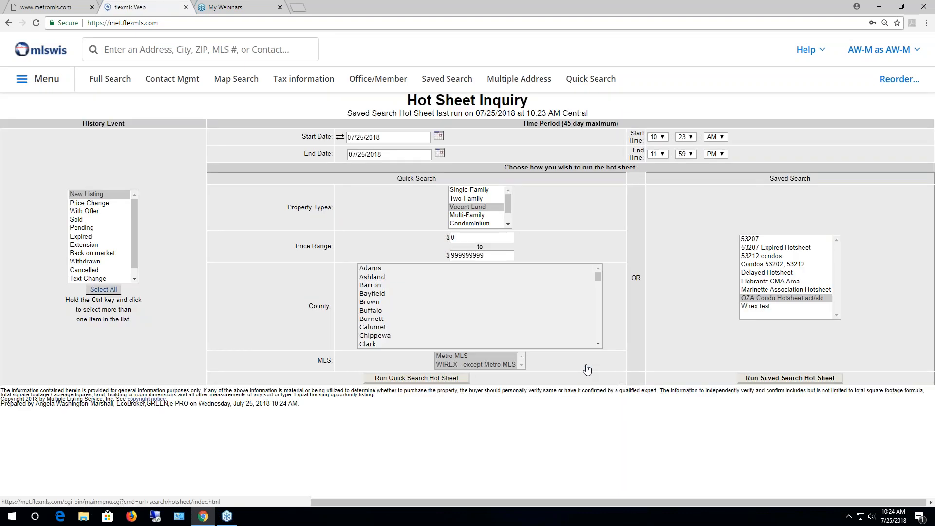
double_click(774, 179)
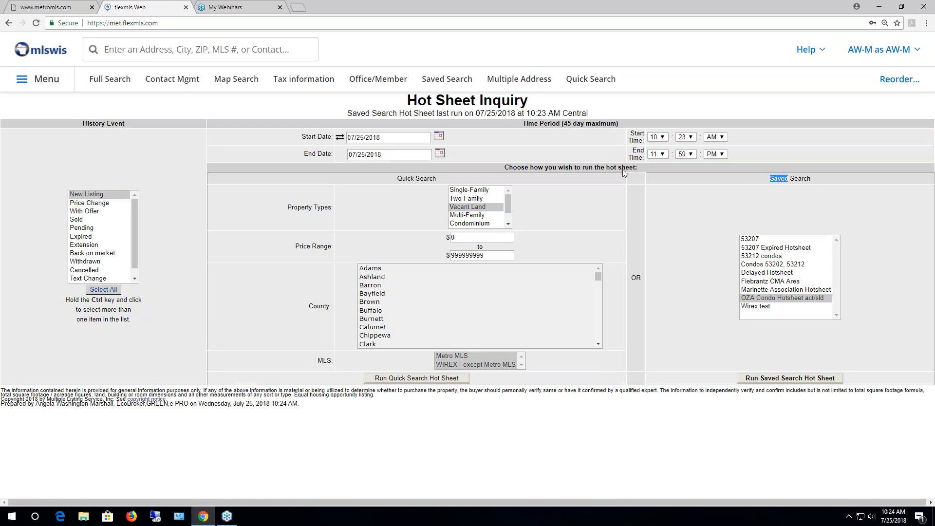
drag(397, 179, 428, 179)
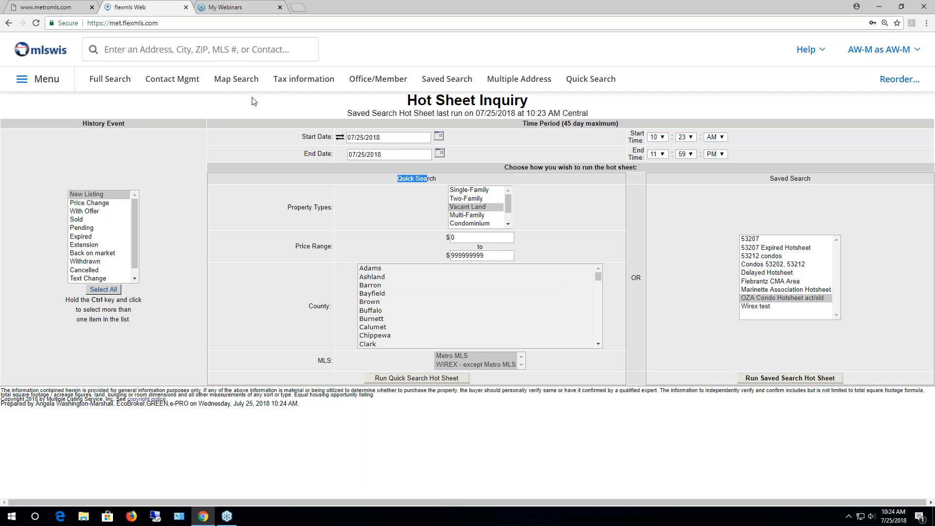
From the saved searches, run Delayed Hotsheet by resetting its time and viewing new matches, and look through the resulting listings.
click(454, 84)
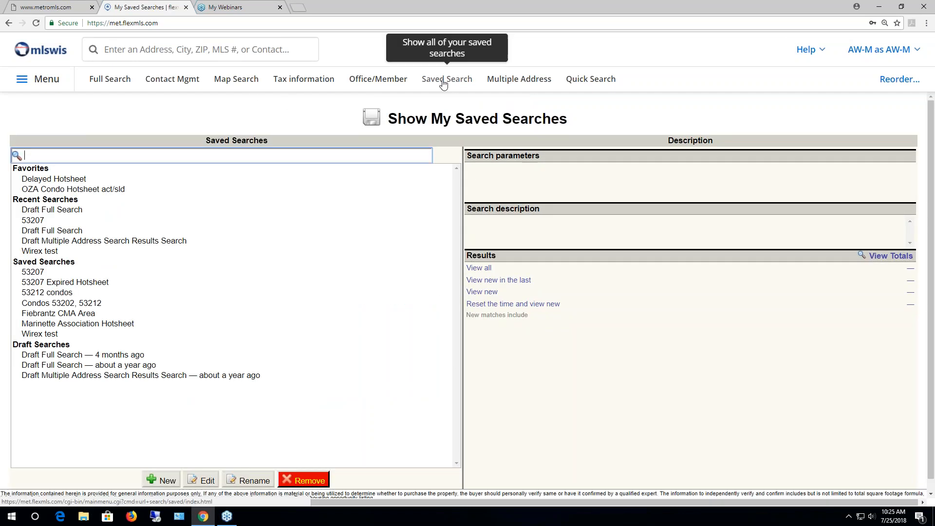
click(42, 179)
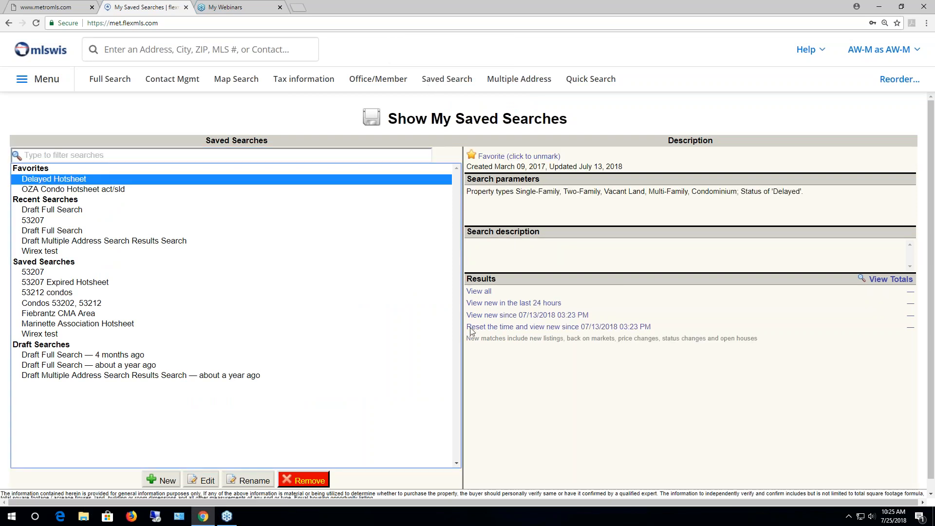
click(532, 331)
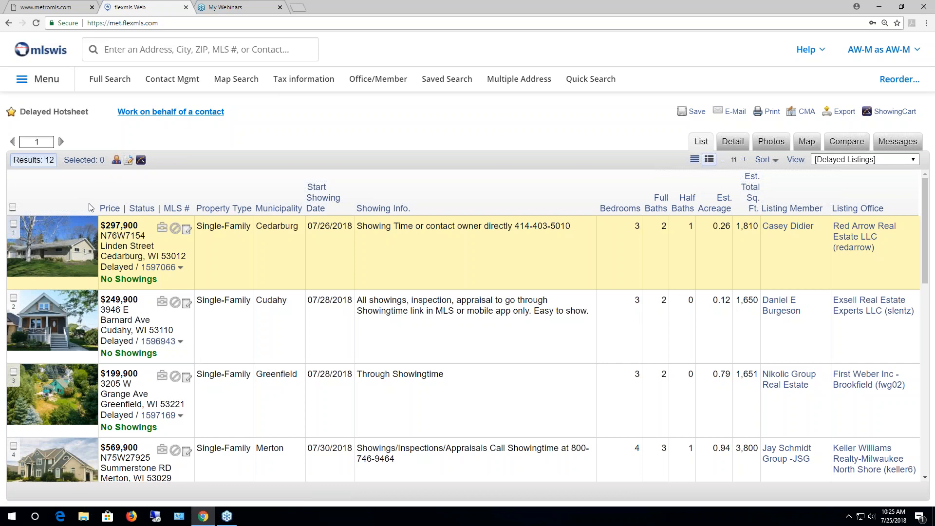
scroll(309, 333, down, 5)
scroll(309, 333, down, 6)
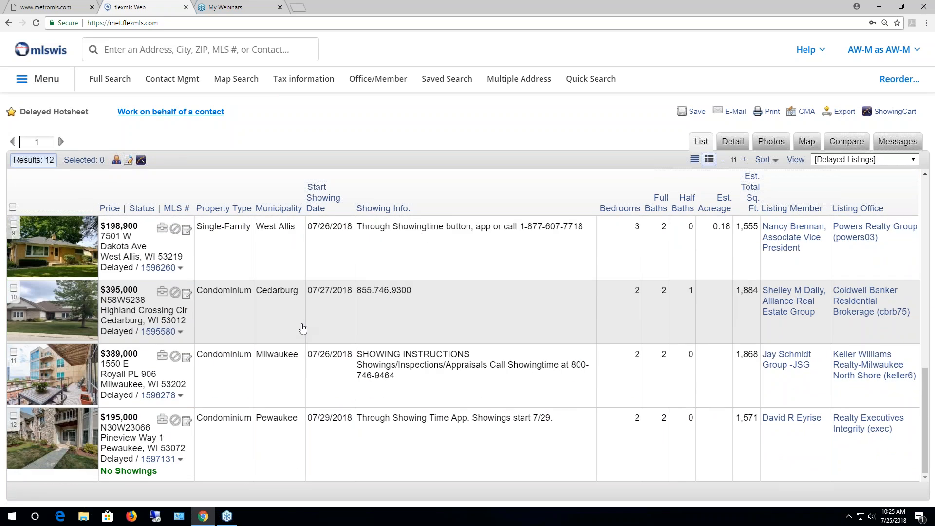
scroll(302, 329, up, 6)
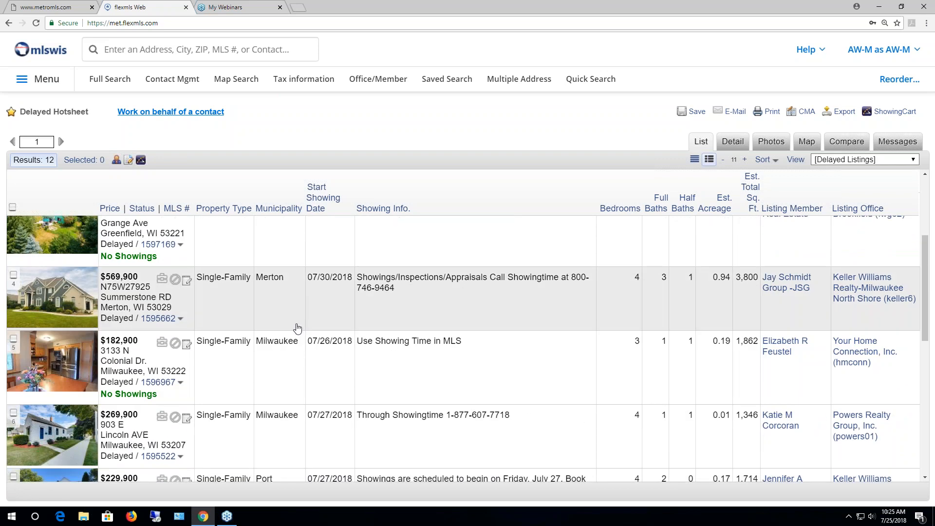
Return to the saved searches and view the result totals for Delayed Hotsheet.
click(445, 81)
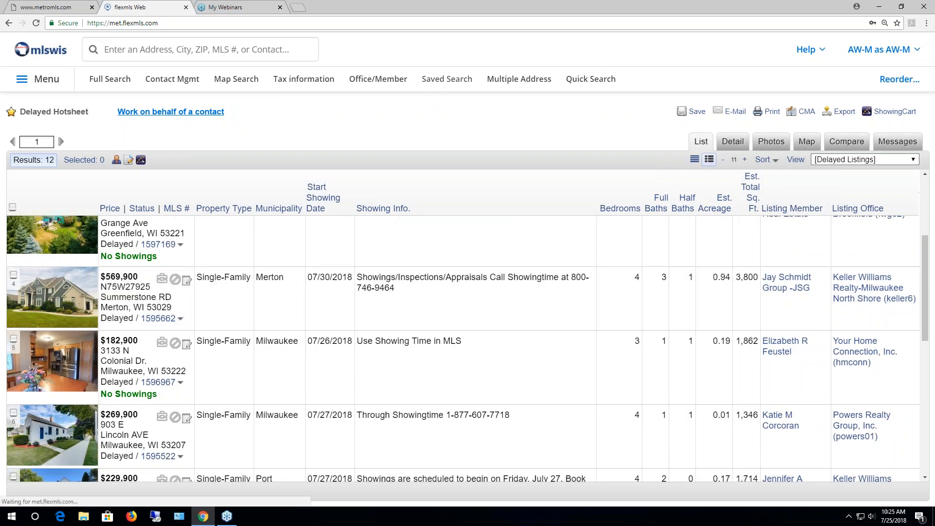
click(73, 179)
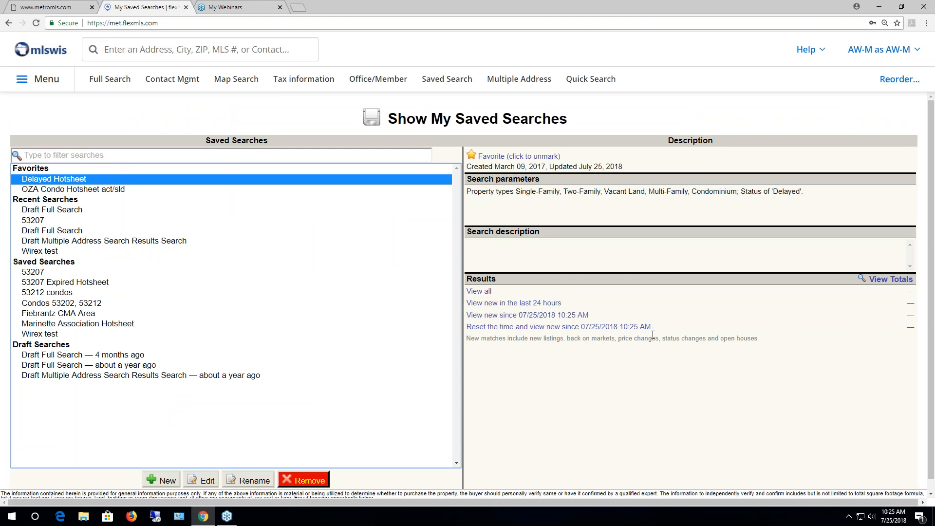
click(891, 279)
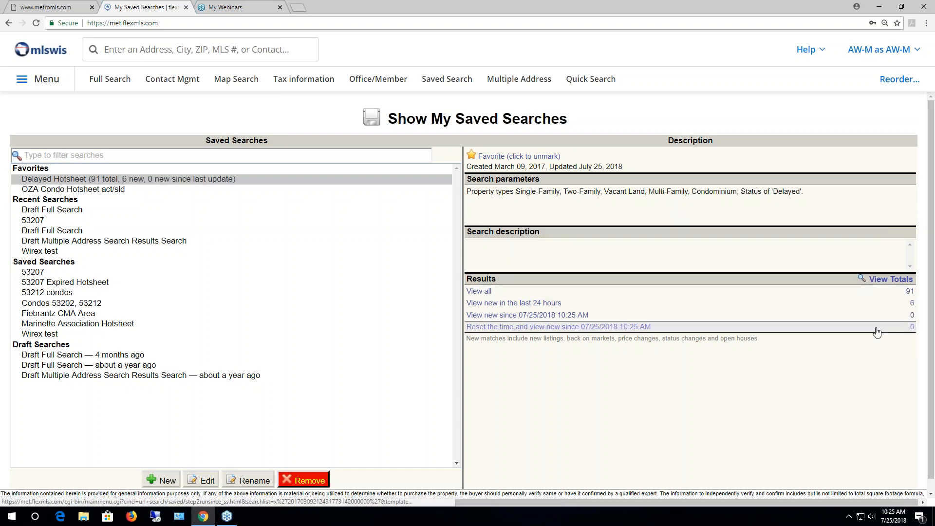
click(926, 46)
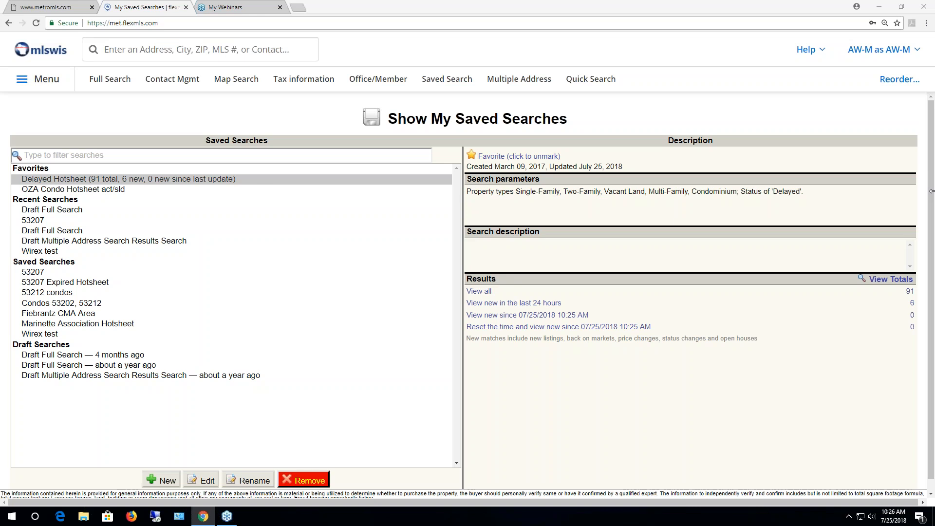
Switch to the Metro MLS website and look through the FlexMLS Manuals list for the hot sheet guides.
click(55, 7)
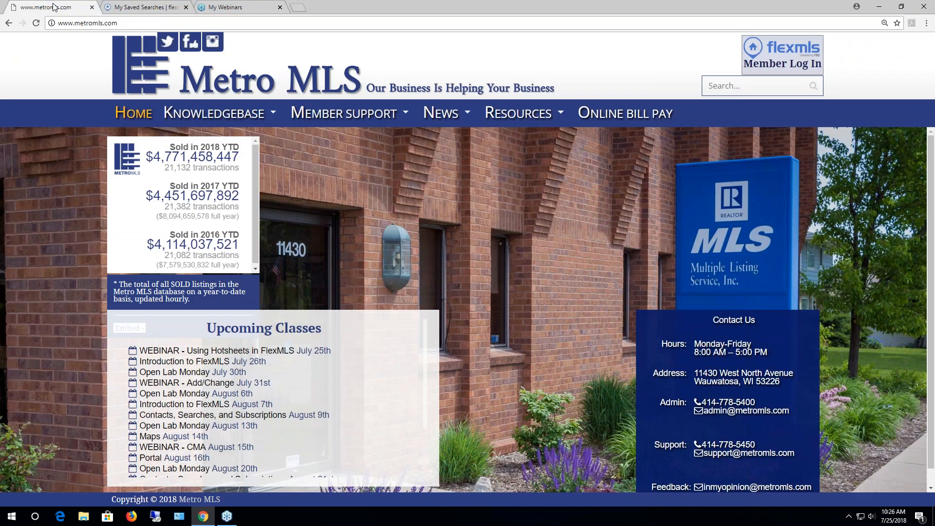
drag(115, 22, 57, 23)
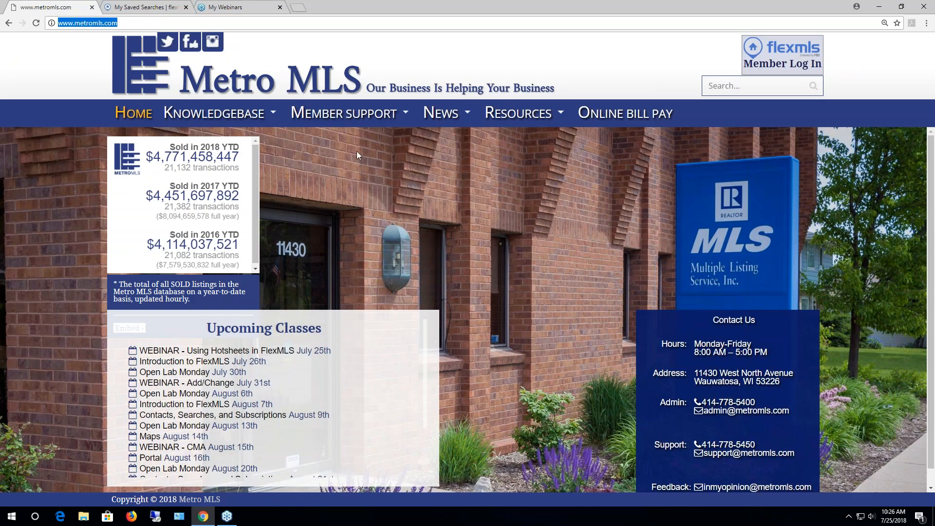
mouse_move(367, 118)
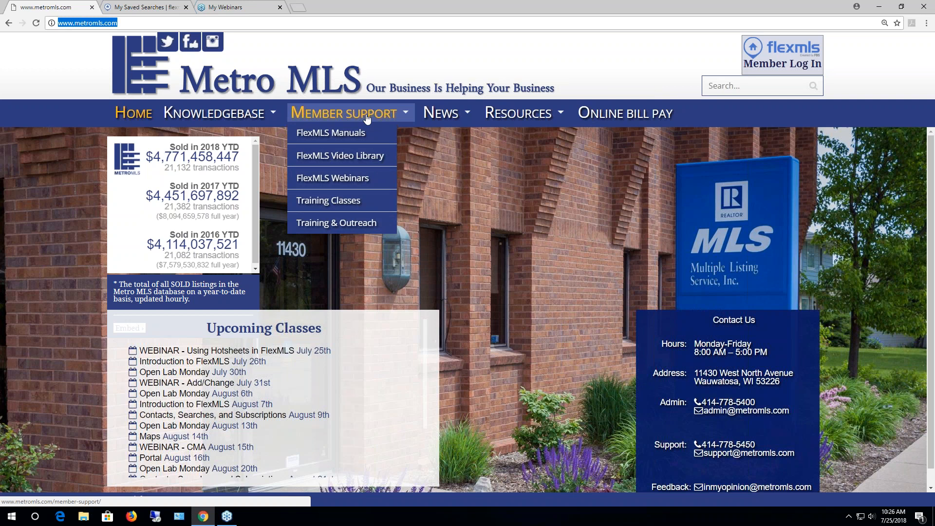
click(336, 138)
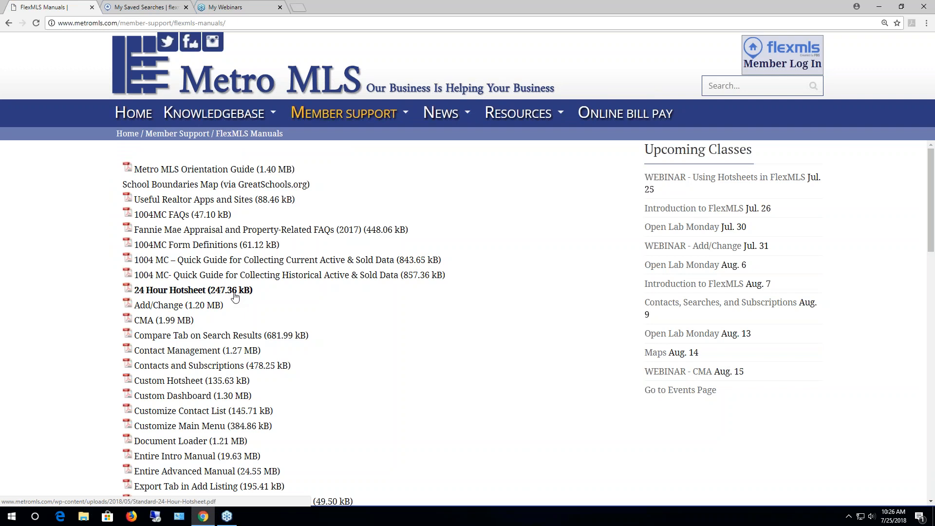
scroll(323, 303, down, 2)
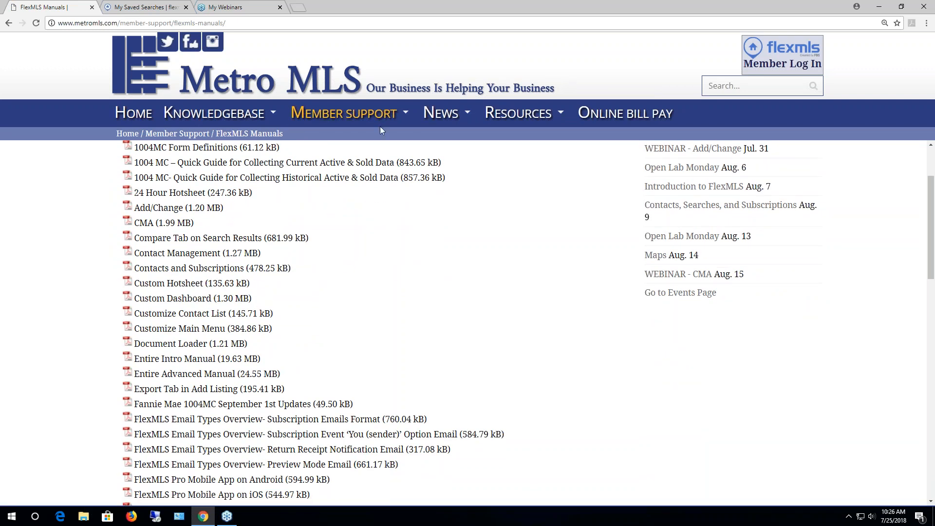
Open the FlexMLS Video Library on the Metro MLS site and look through its tutorial topics.
mouse_move(370, 113)
click(362, 156)
scroll(472, 236, down, 1)
scroll(467, 236, down, 6)
scroll(465, 239, down, 4)
scroll(465, 239, down, 3)
scroll(467, 238, up, 4)
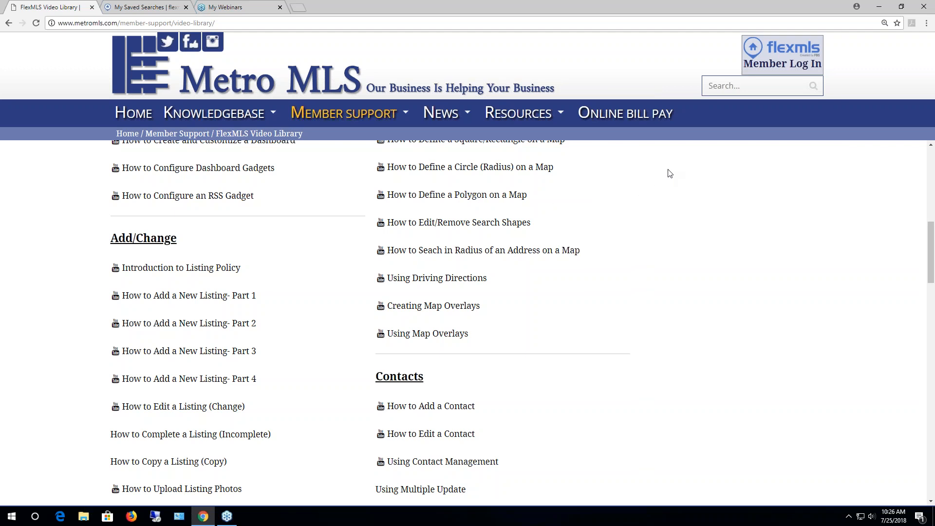
click(803, 3)
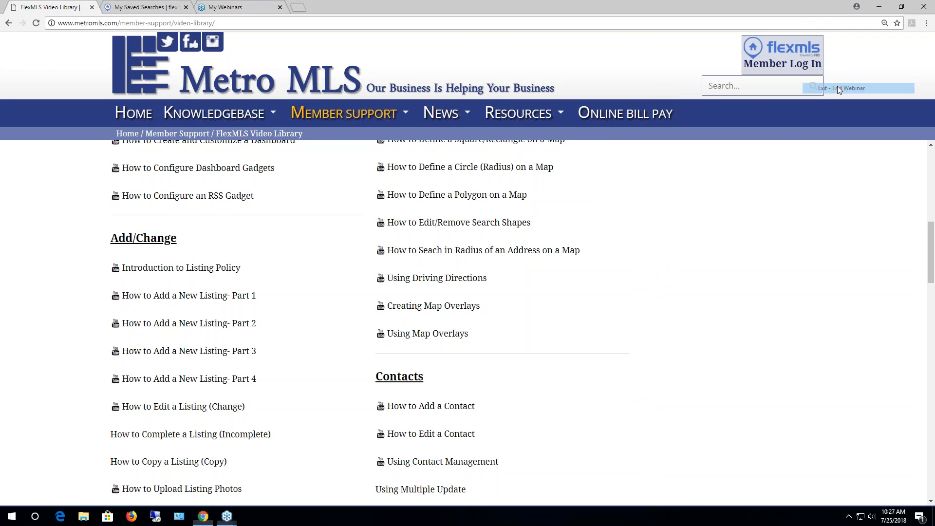